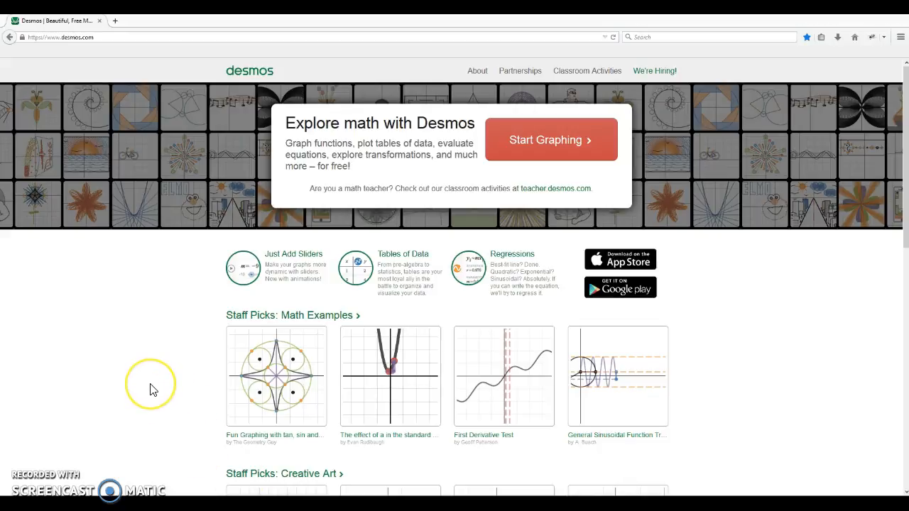
- Open the graphing calculator from the Desmos homepage and hide its on-screen keypad
scroll(151, 390, "down", 2)
scroll(151, 389, "down", 2)
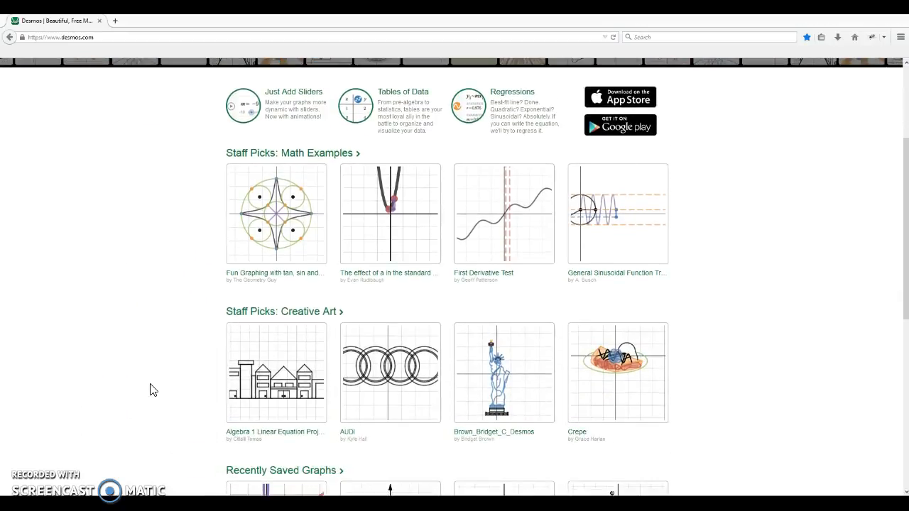
scroll(151, 390, "down", 5)
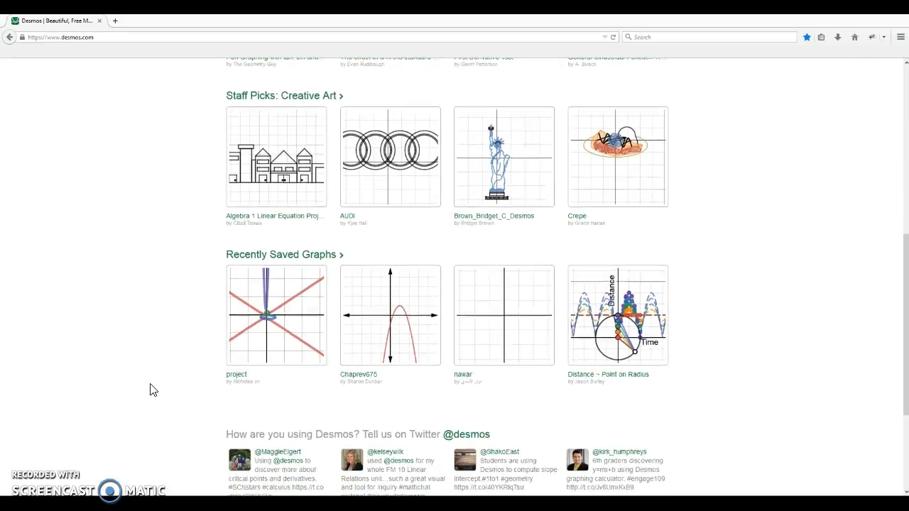
scroll(151, 390, "down", 4)
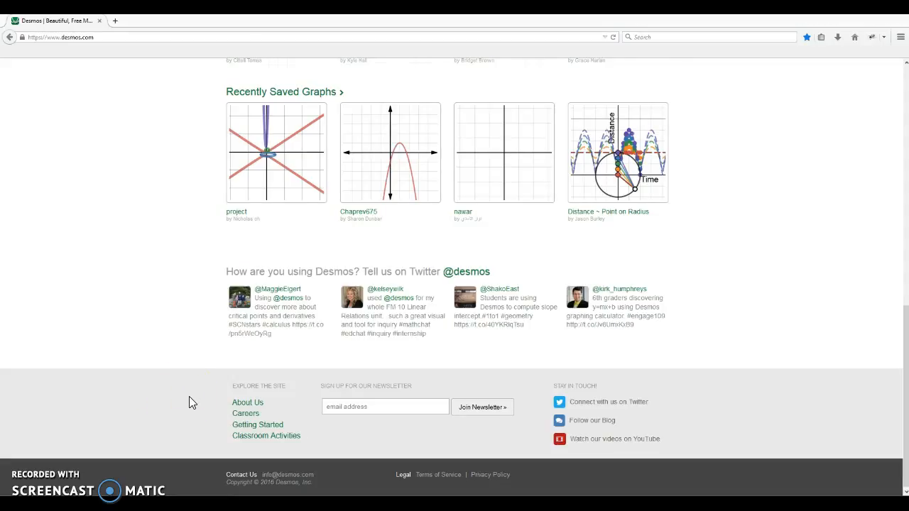
scroll(189, 398, "up", 10)
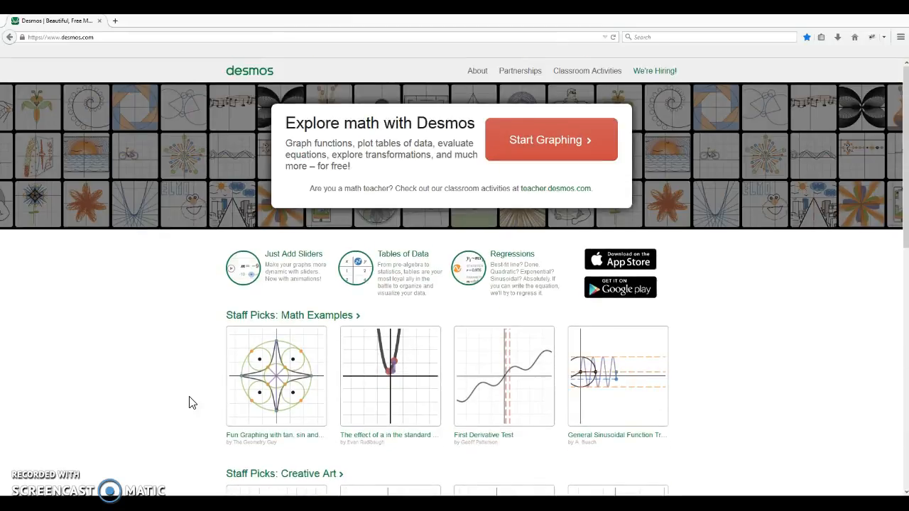
left_click(607, 145)
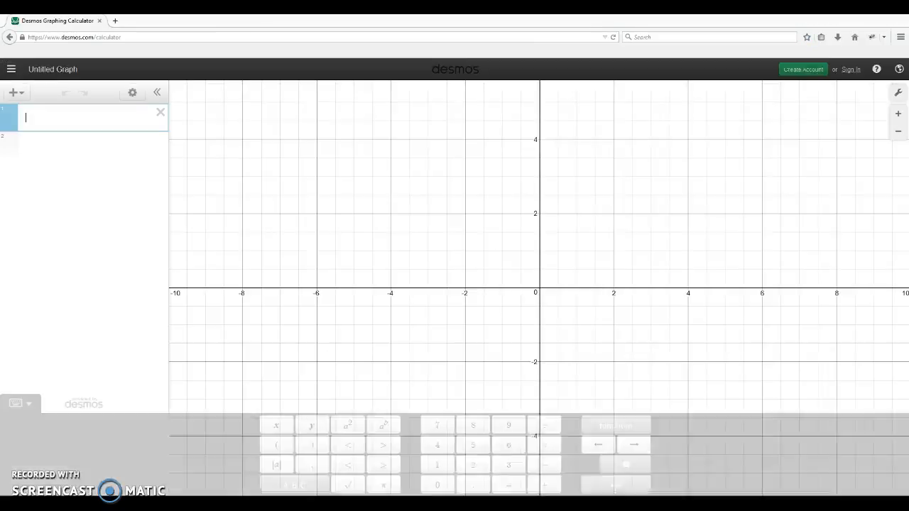
left_click(17, 403)
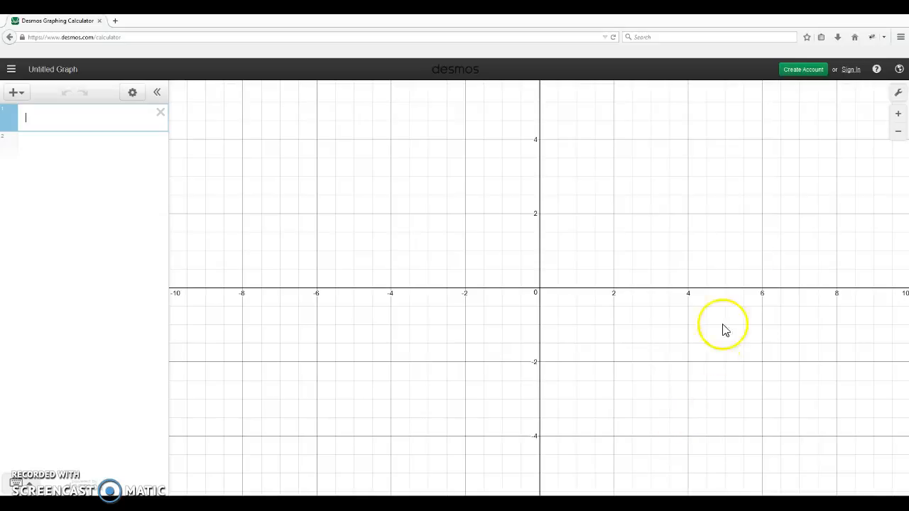
- Create an account by linking it to a Google account, and view the graph's sharing options
left_click(796, 70)
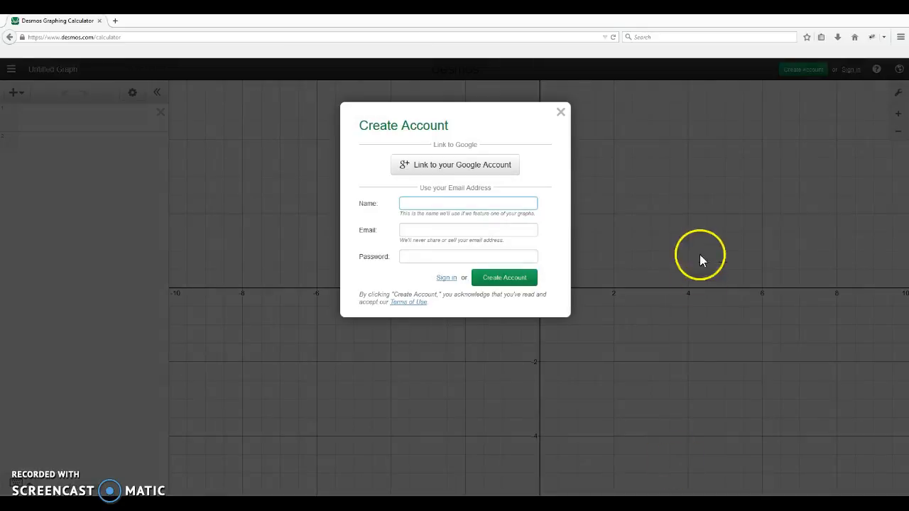
left_click(505, 166)
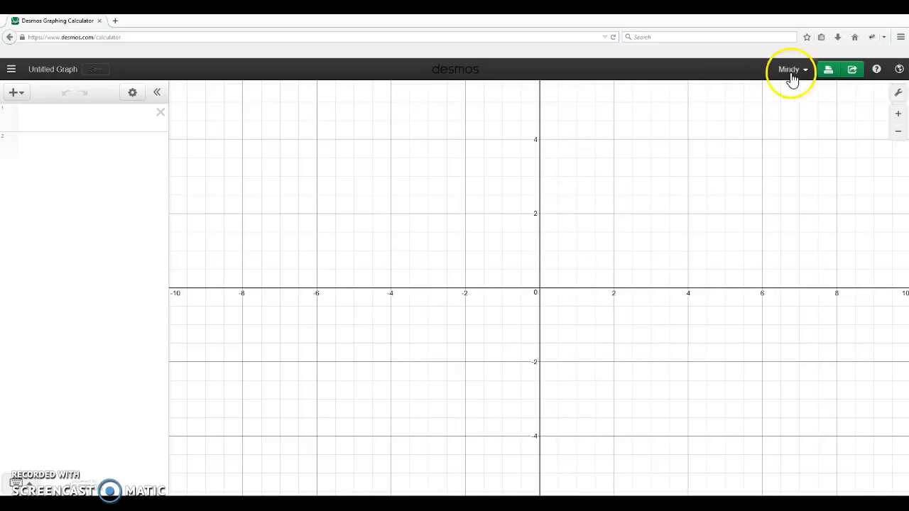
left_click(851, 71)
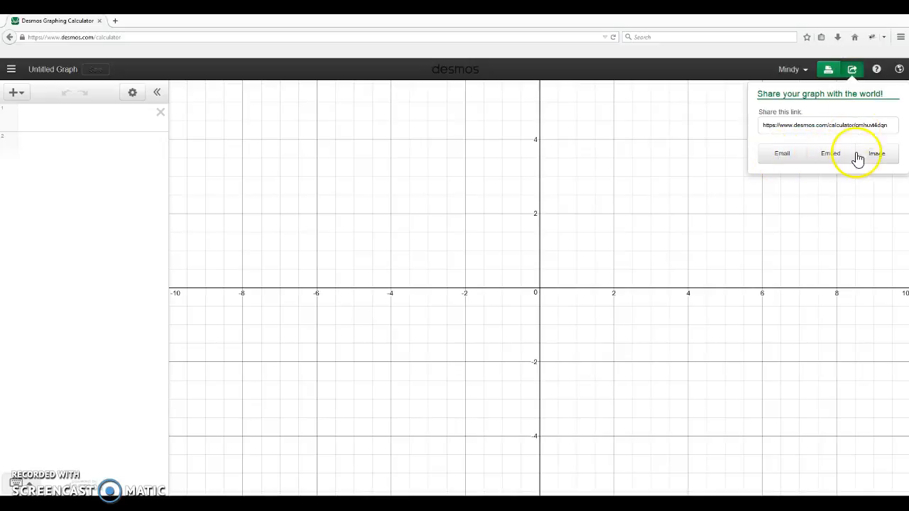
left_click(851, 69)
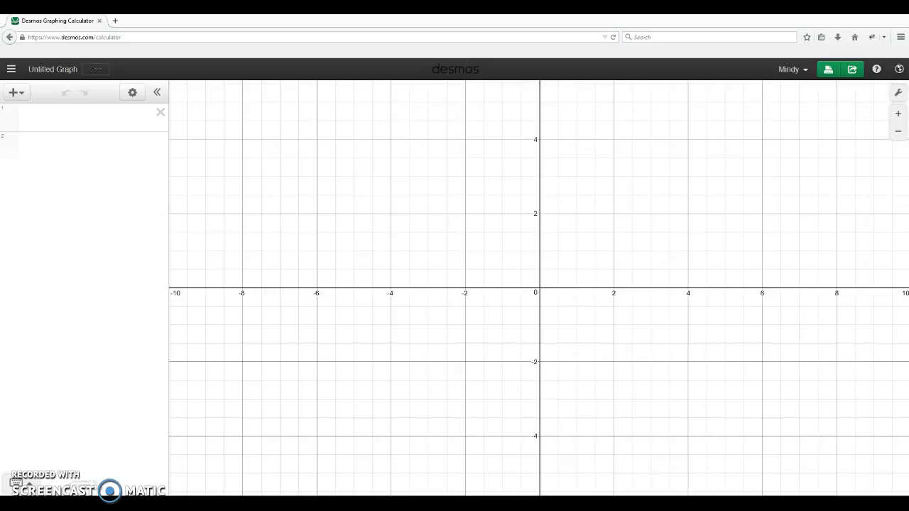
- Turn on Projector Mode in the graph settings
left_click(897, 93)
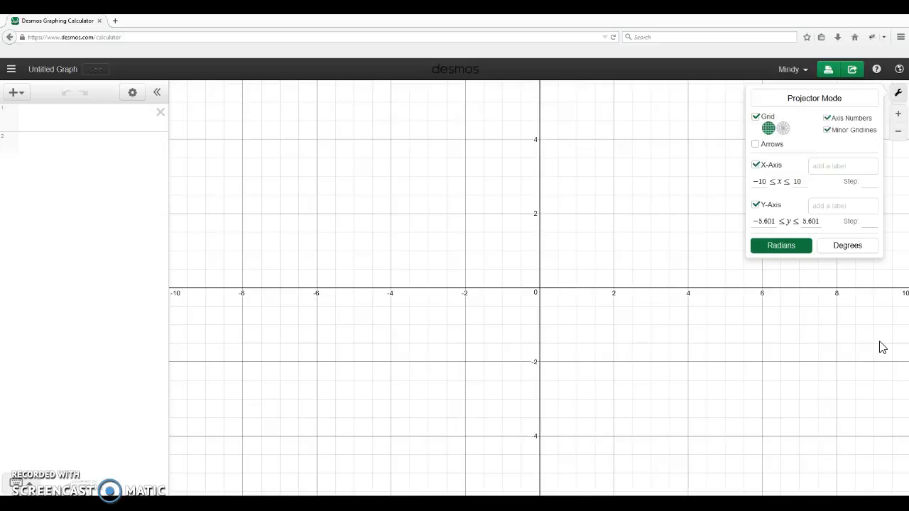
left_click(825, 100)
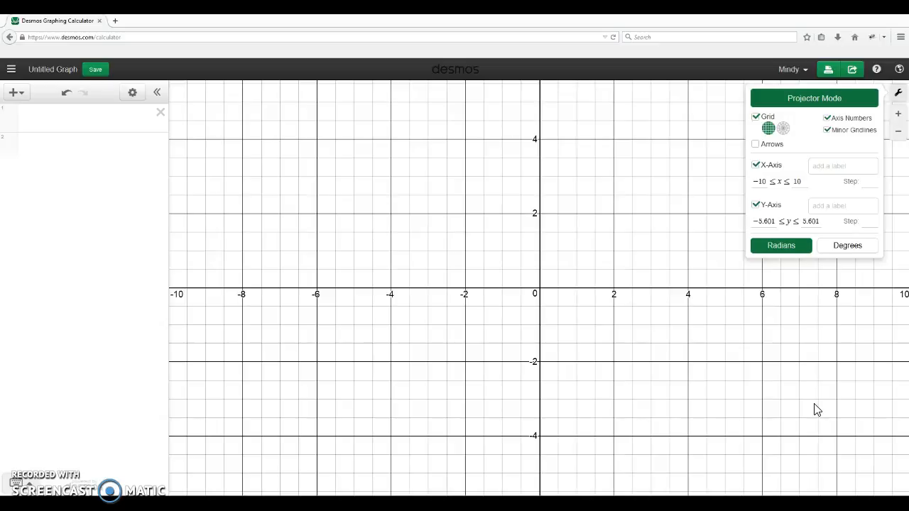
left_click(898, 93)
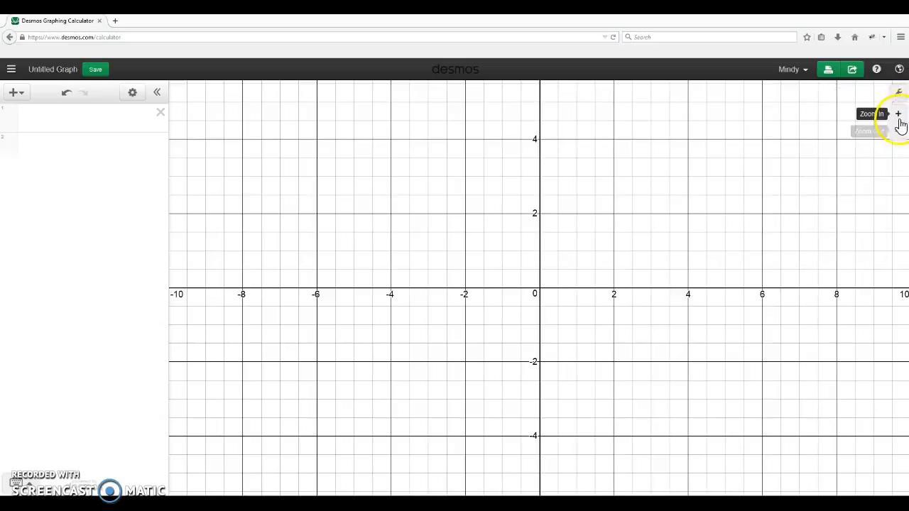
- Zoom the coordinate plane in and out, and restore the default zoom
left_click(898, 114)
left_click(898, 131)
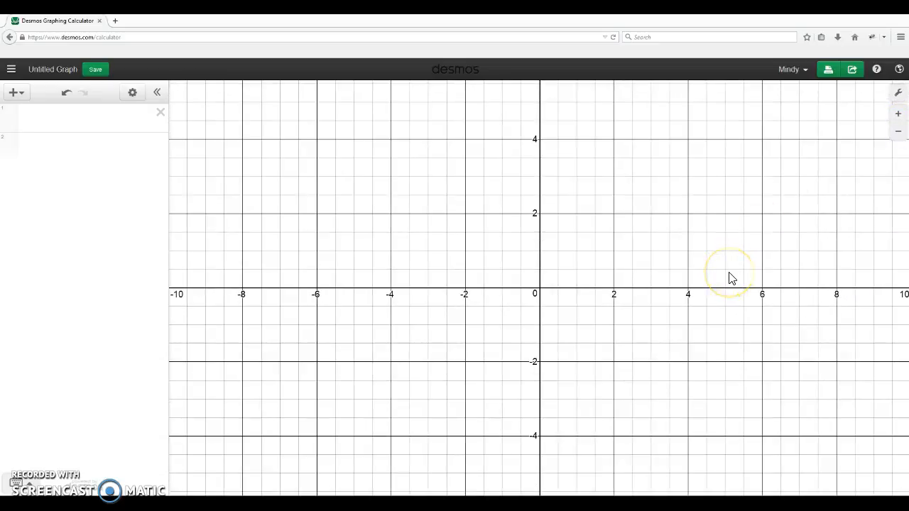
scroll(730, 274, "up", 3)
scroll(730, 274, "down", 3)
scroll(731, 277, "up", 2)
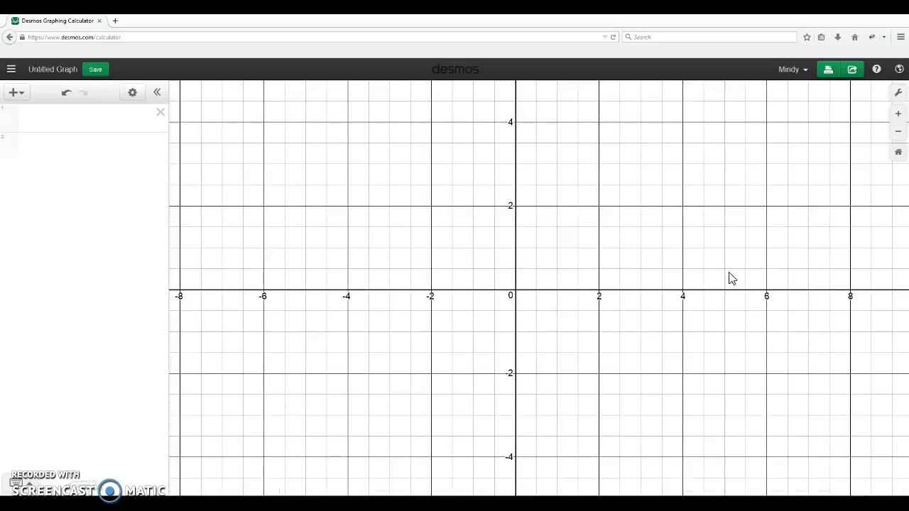
left_click(898, 153)
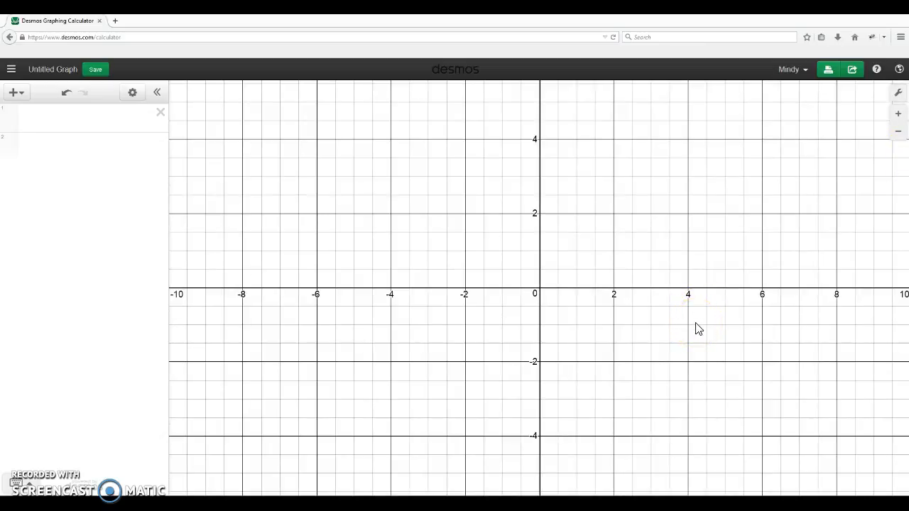
- Pan the coordinate plane around and return it to its default position
left_click(674, 325)
left_click(665, 321)
left_click_drag(664, 320, 684, 368)
left_click_drag(670, 415, 630, 349)
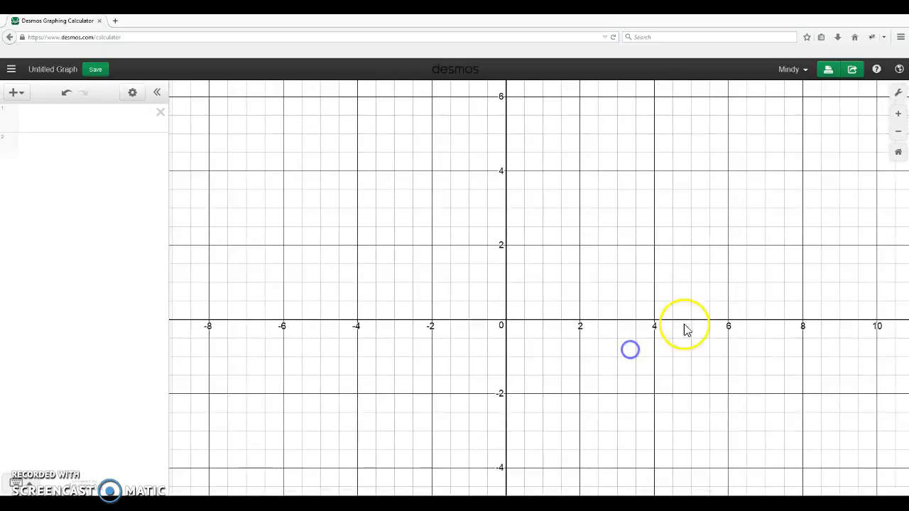
left_click(896, 152)
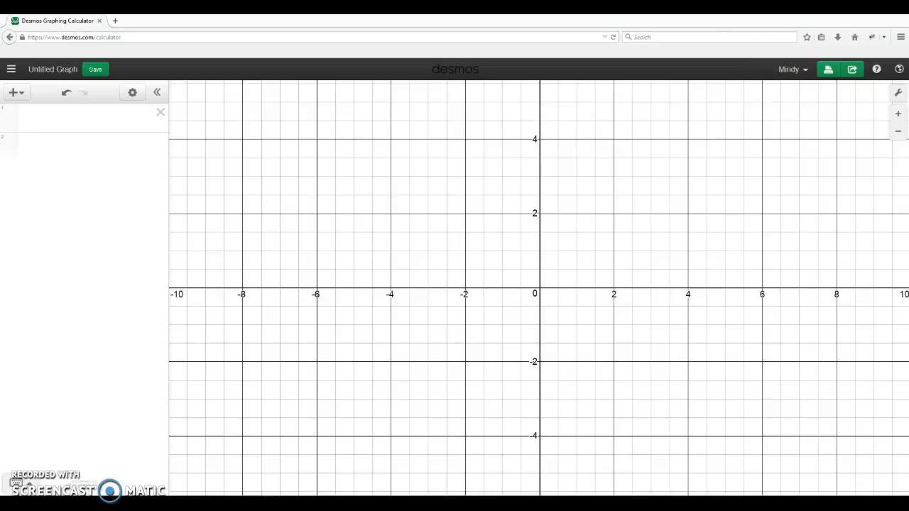
- Look through the saved graphs area and the list of example graphs, from lines and parabolas to calculus
left_click(11, 70)
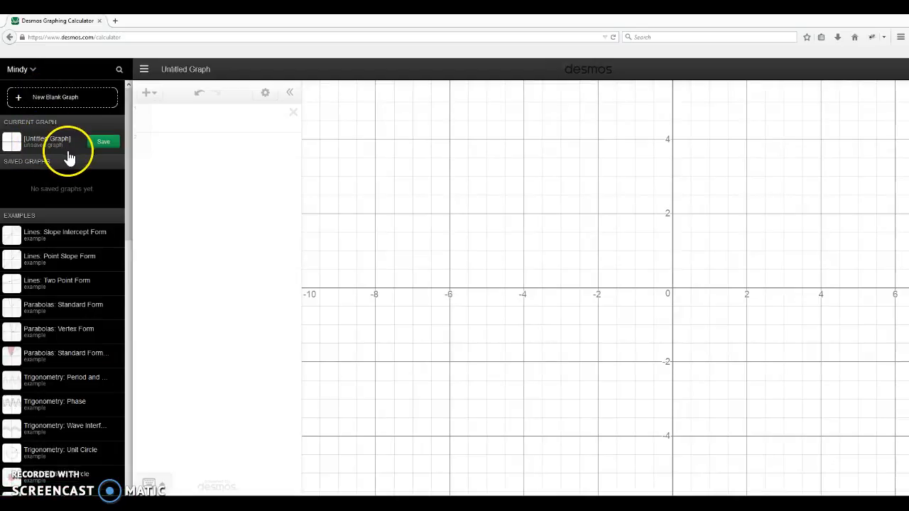
left_click(103, 143)
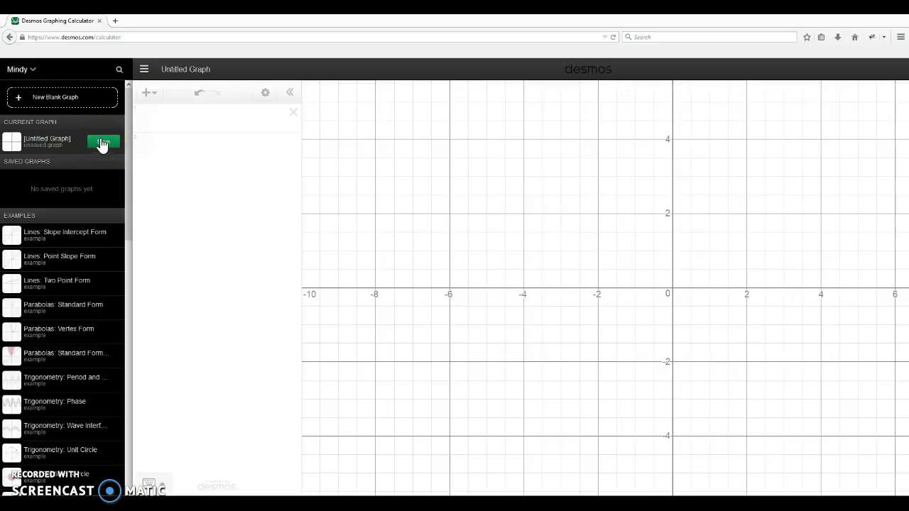
left_click(70, 183)
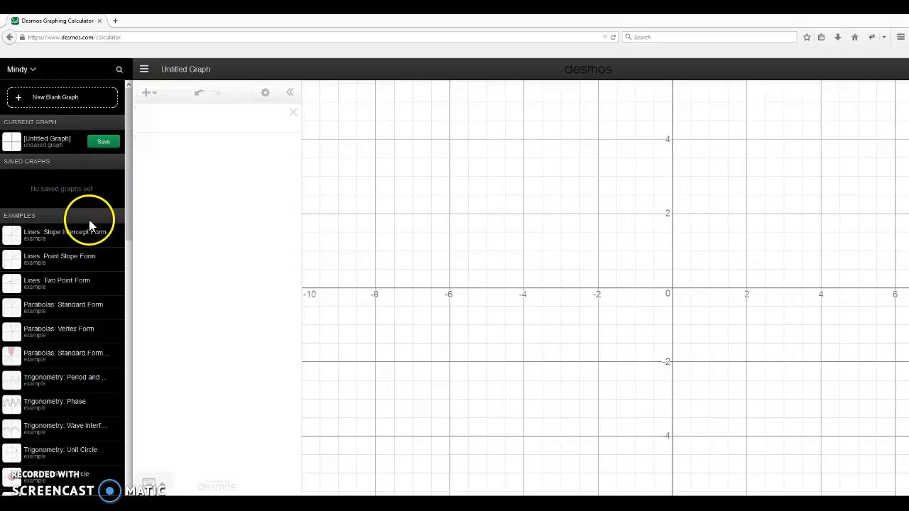
scroll(105, 226, "down", 3)
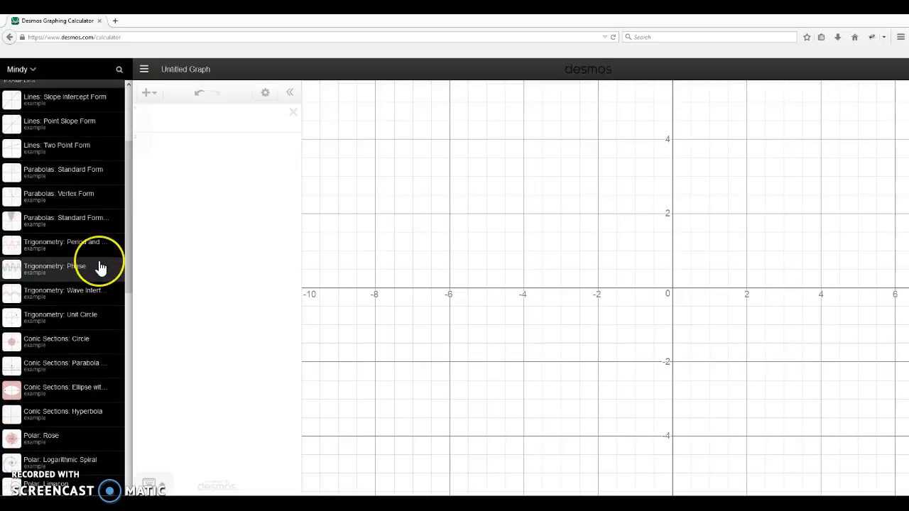
scroll(97, 263, "down", 2)
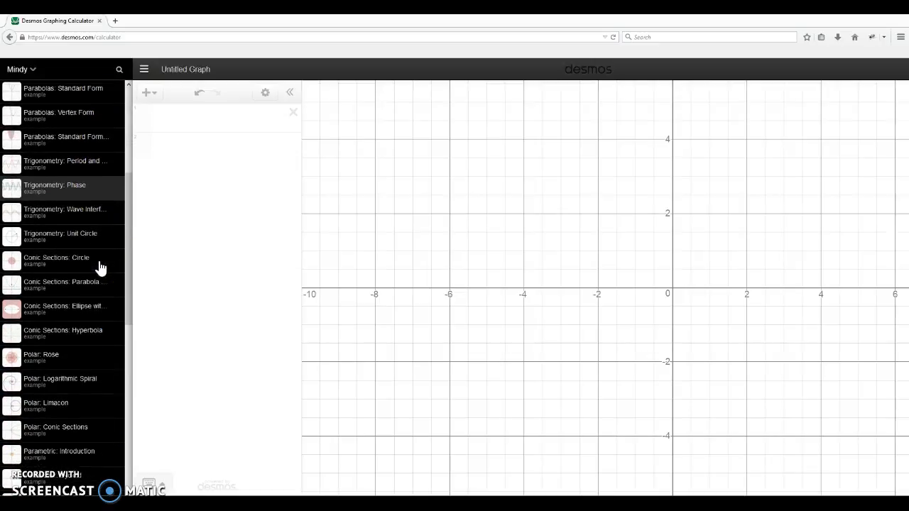
scroll(100, 267, "down", 3)
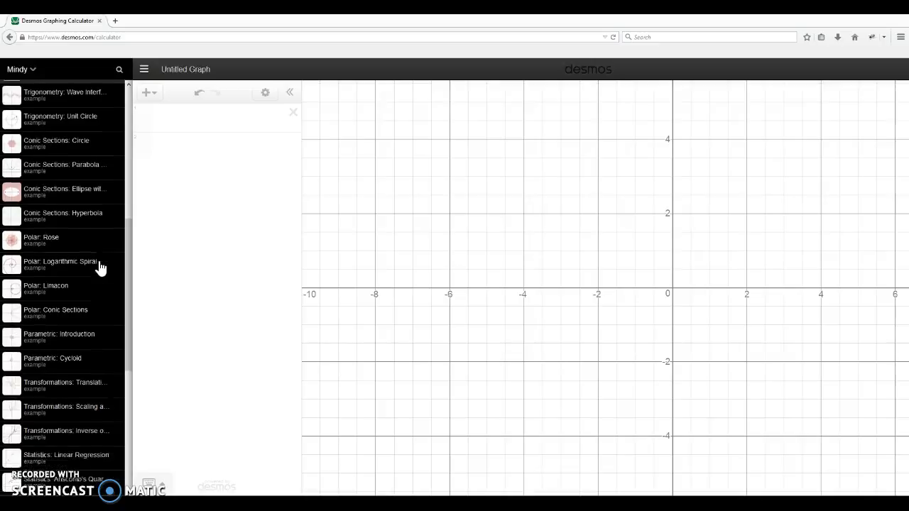
scroll(100, 267, "down", 4)
scroll(100, 267, "down", 2)
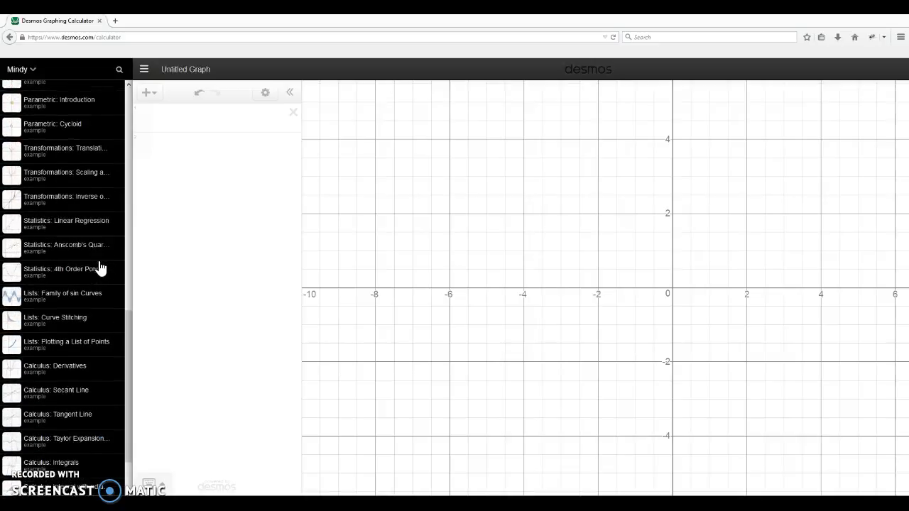
left_click(143, 69)
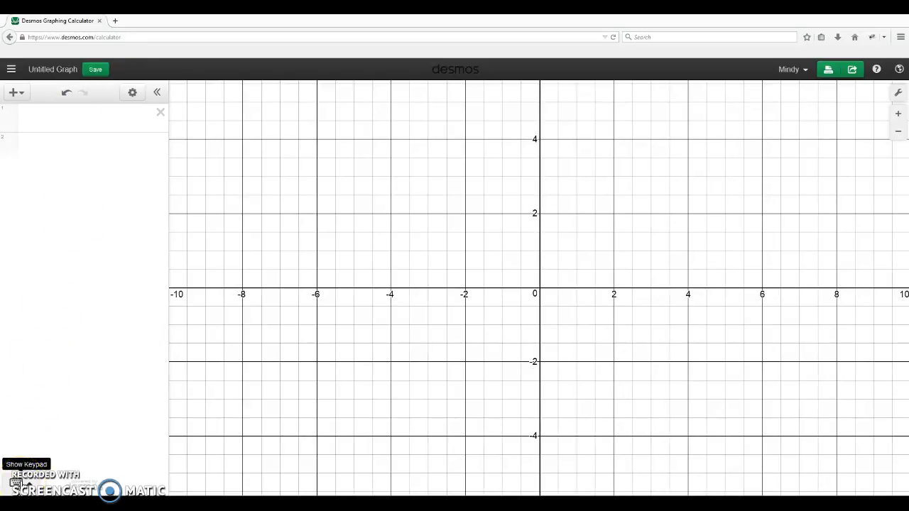
- Examine the on-screen keypad and its trig, stats and misc functions
left_click(17, 483)
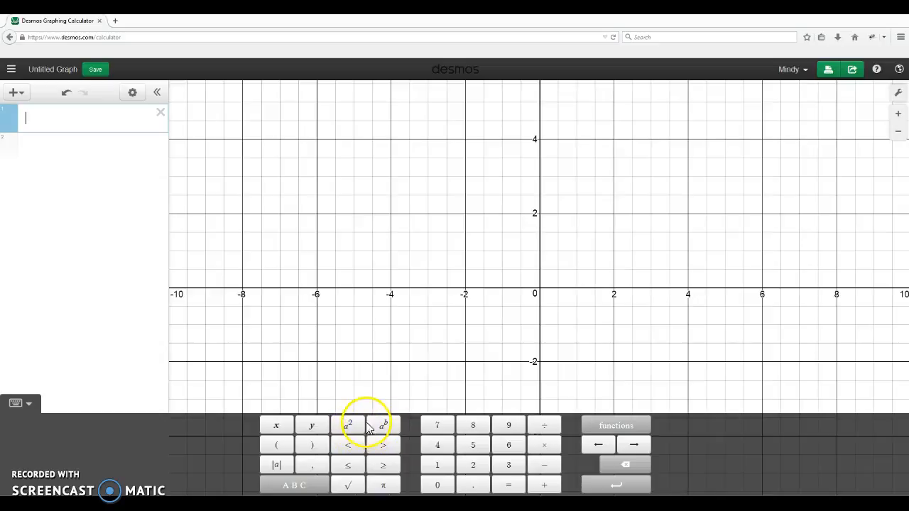
left_click(614, 430)
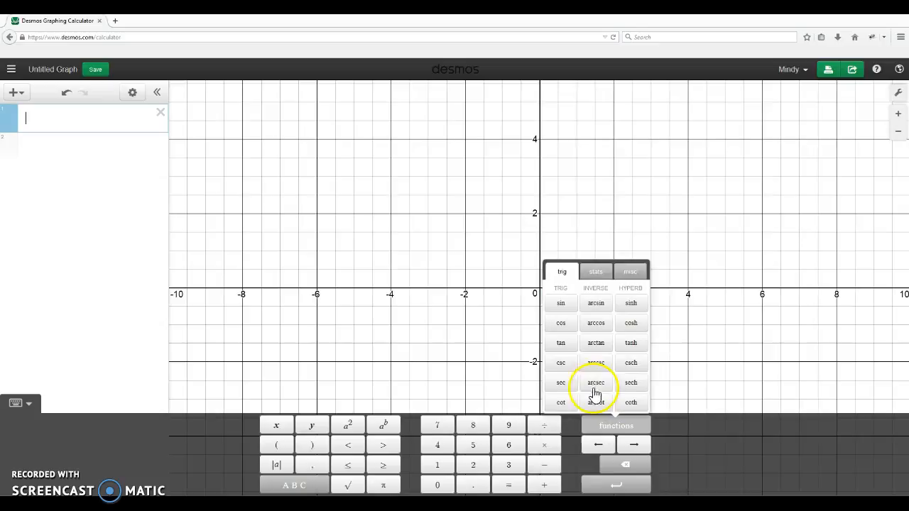
left_click(596, 272)
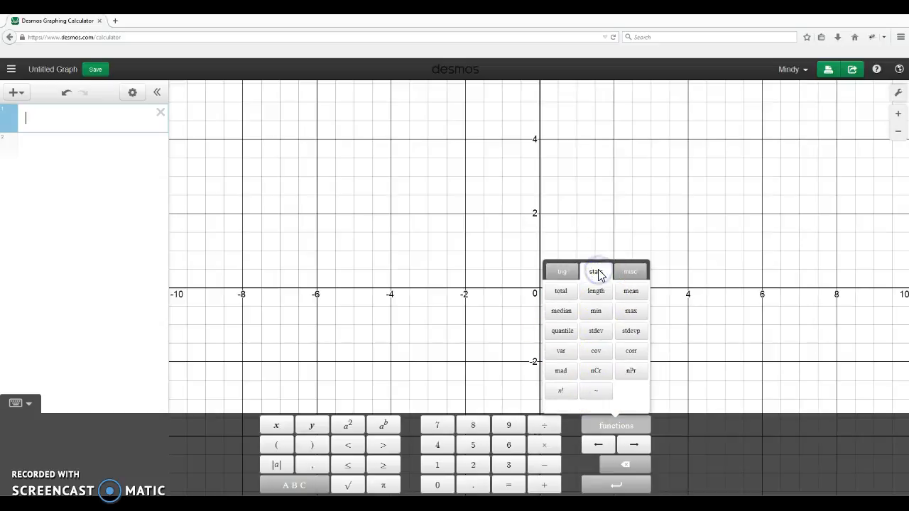
left_click(631, 276)
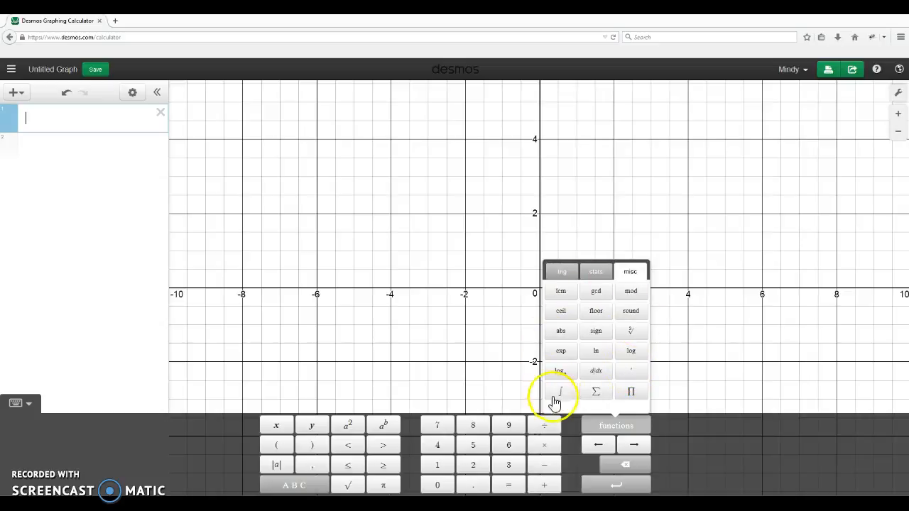
left_click(17, 404)
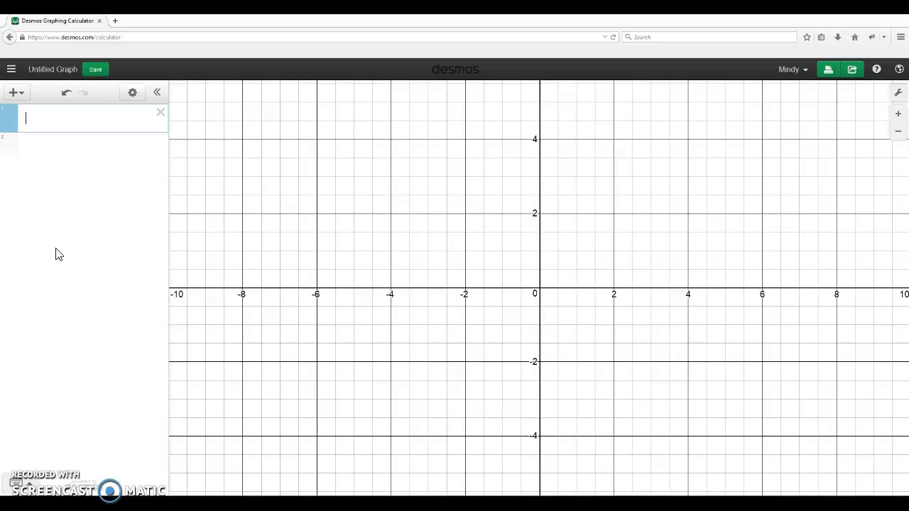
- Enter the equation y = mx + b and add sliders for both m and b
type("y = mx")
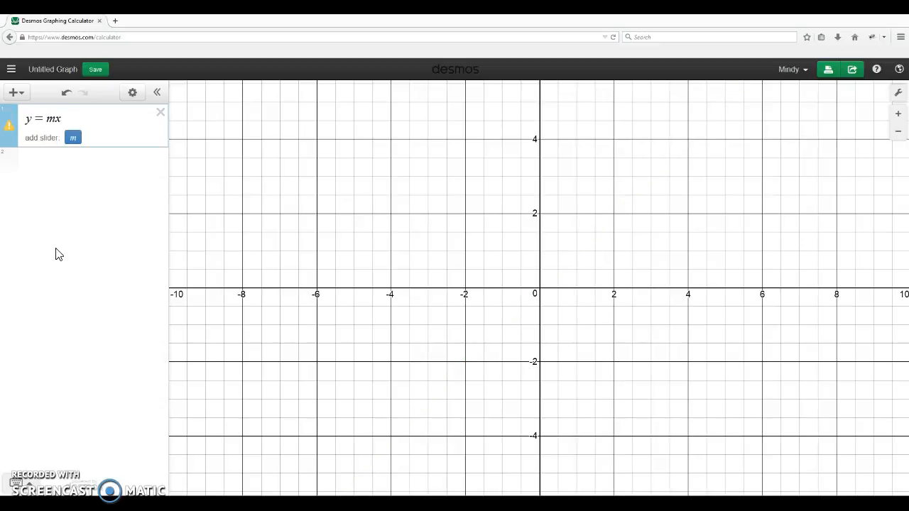
type(" + b")
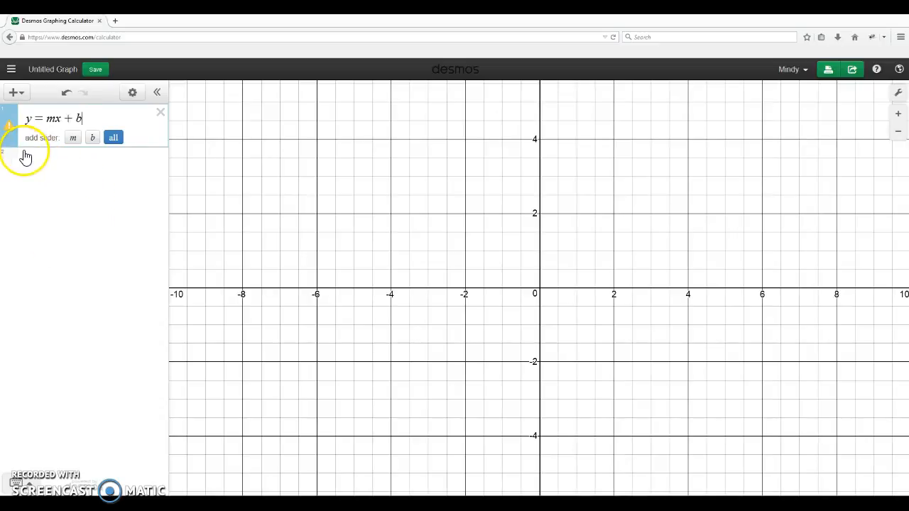
mouse_move(9, 135)
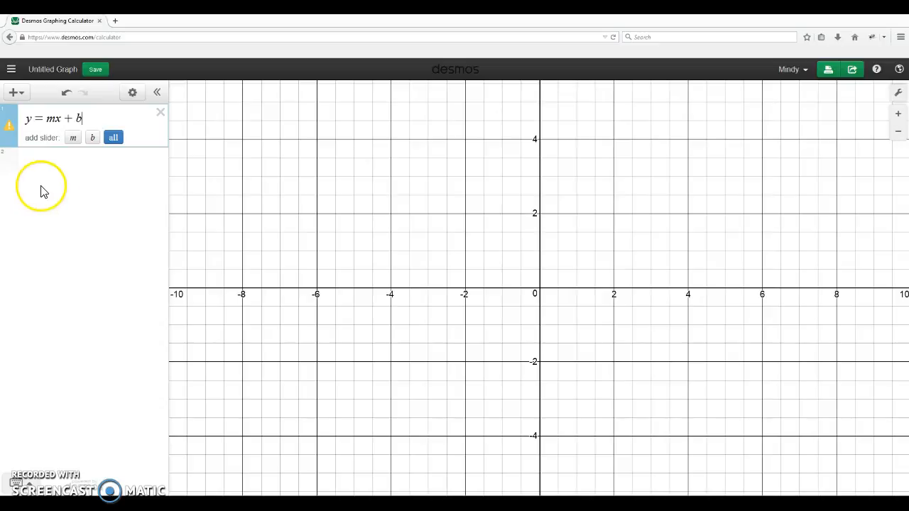
left_click(112, 141)
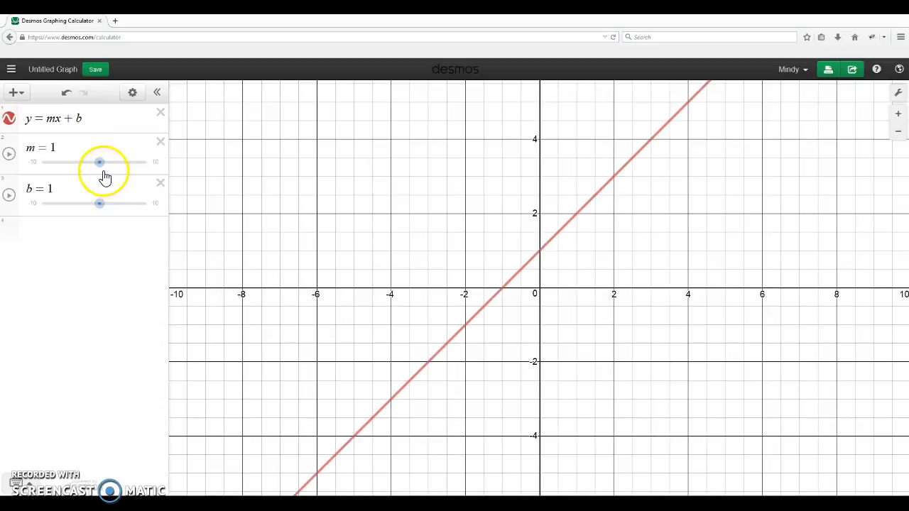
- Adjust the slider values so that m is 1 and b is −4
left_click(100, 204)
mouse_move(100, 204)
left_mouse_down()
mouse_move(83, 205)
mouse_move(114, 206)
mouse_move(92, 206)
left_mouse_up()
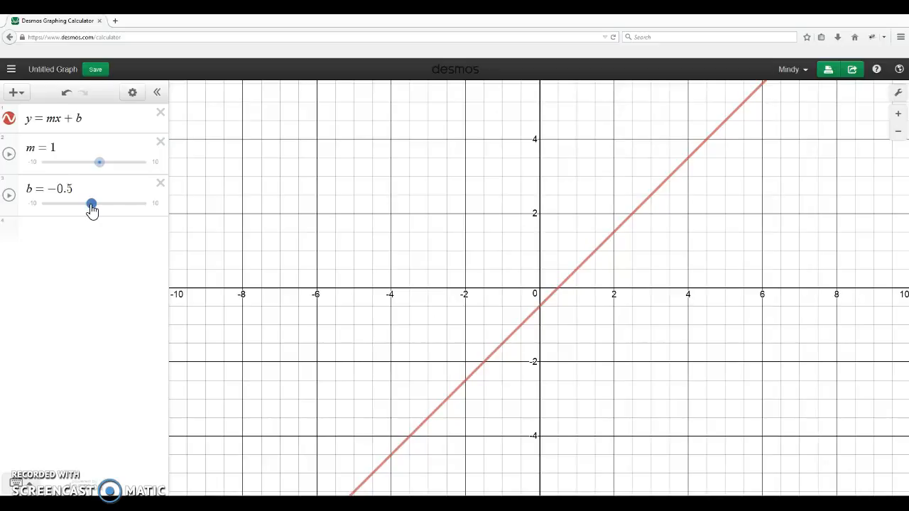
left_click_drag(100, 163, 53, 146)
type("1")
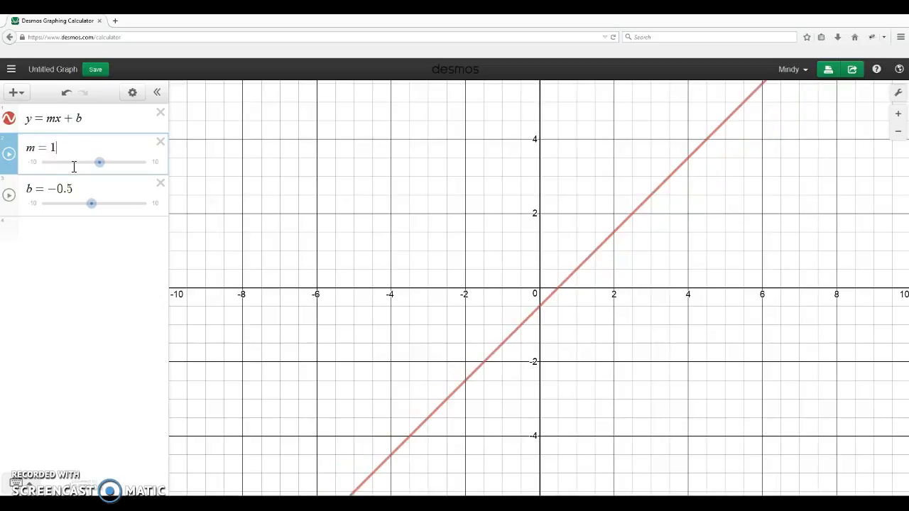
left_click_drag(72, 188, 56, 186)
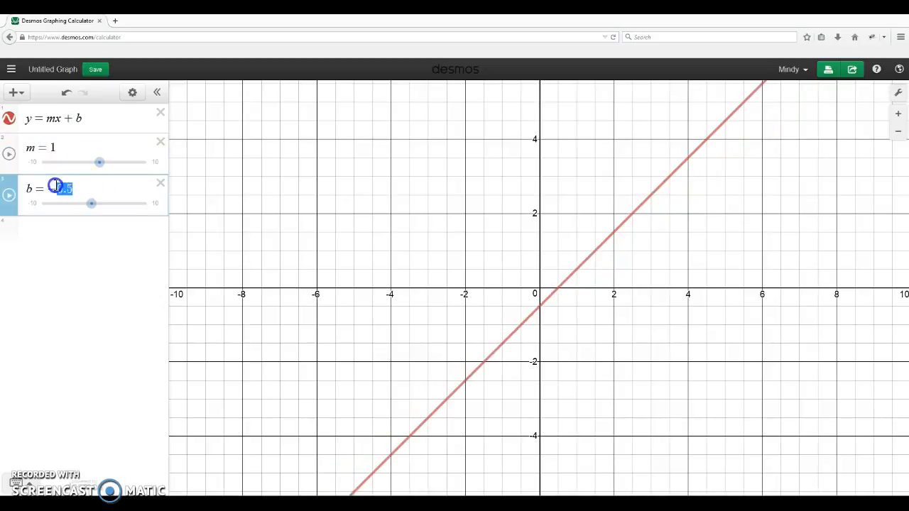
key("BackSpace")
type("4")
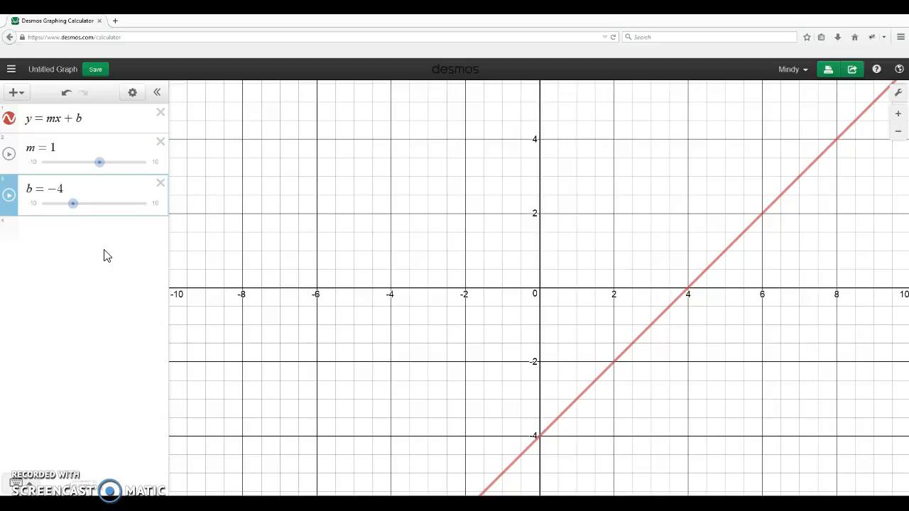
- Look through the graph list with its new-graph option, saved graphs and examples, and close it
left_click(11, 69)
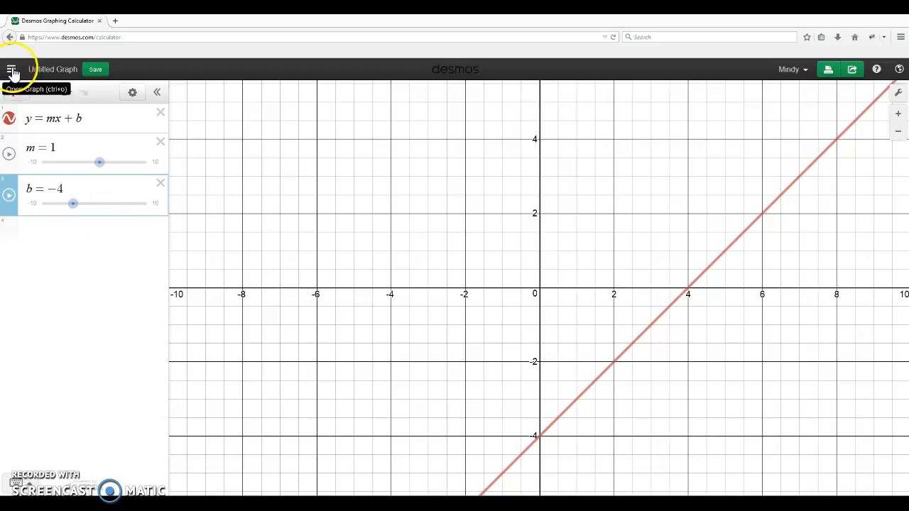
scroll(28, 213, "up", 5)
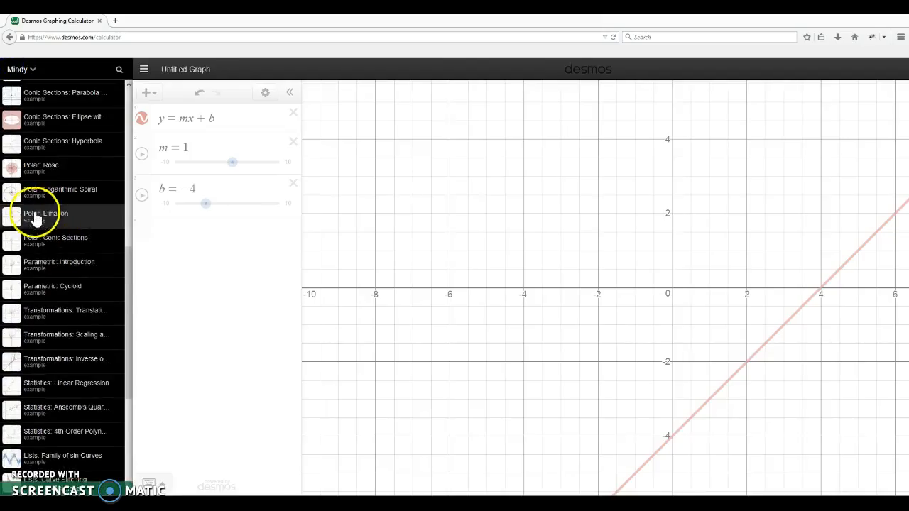
scroll(64, 302, "up", 3)
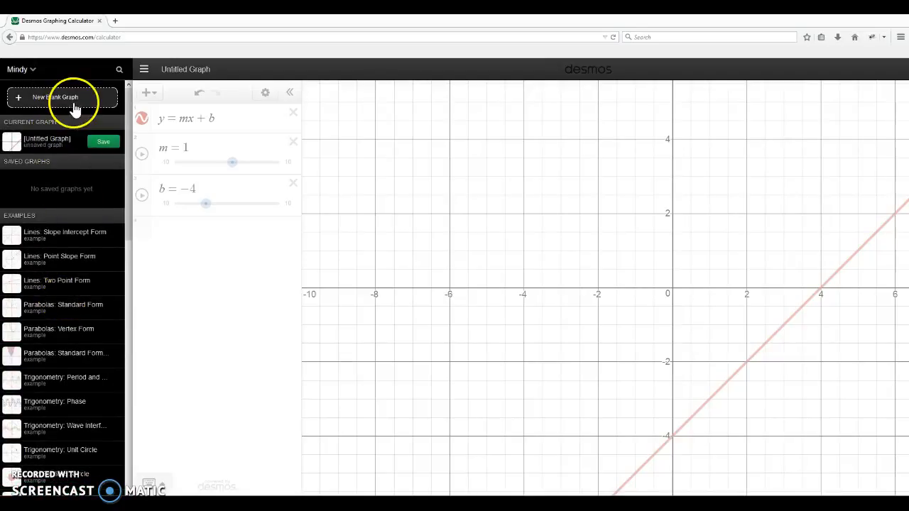
left_click(143, 71)
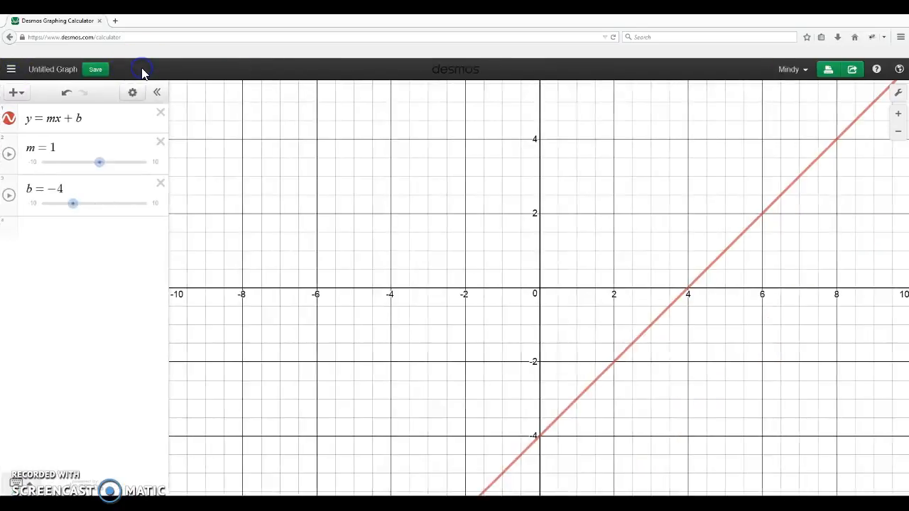
- Delete the m slider and add it back for the equation y = mx + b
left_click(161, 144)
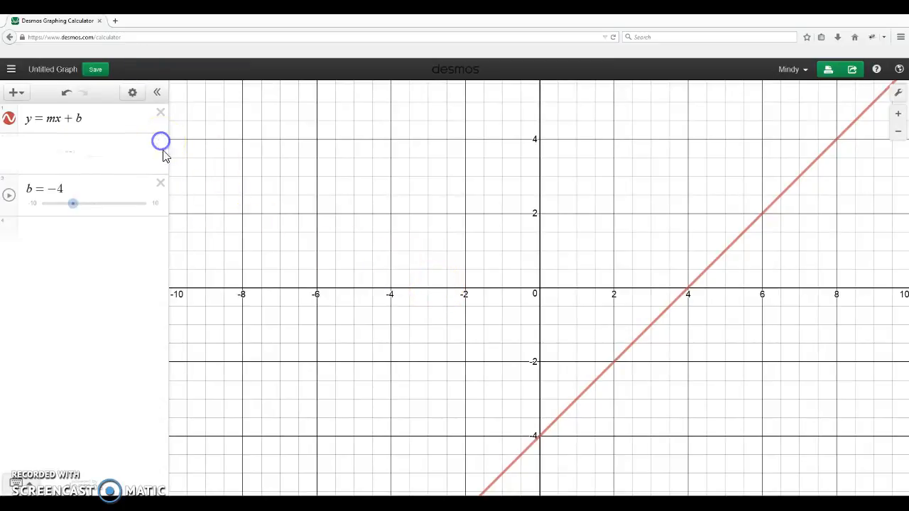
left_click(101, 142)
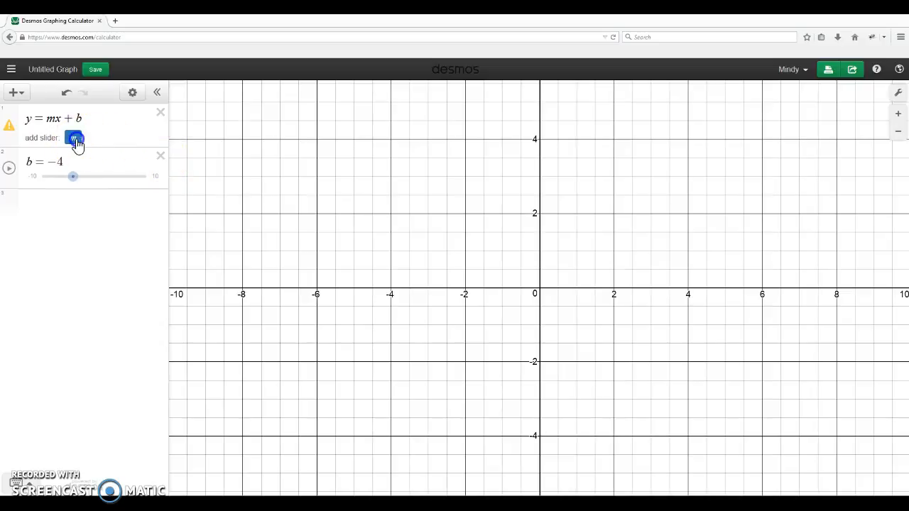
left_click(74, 138)
left_click(52, 116)
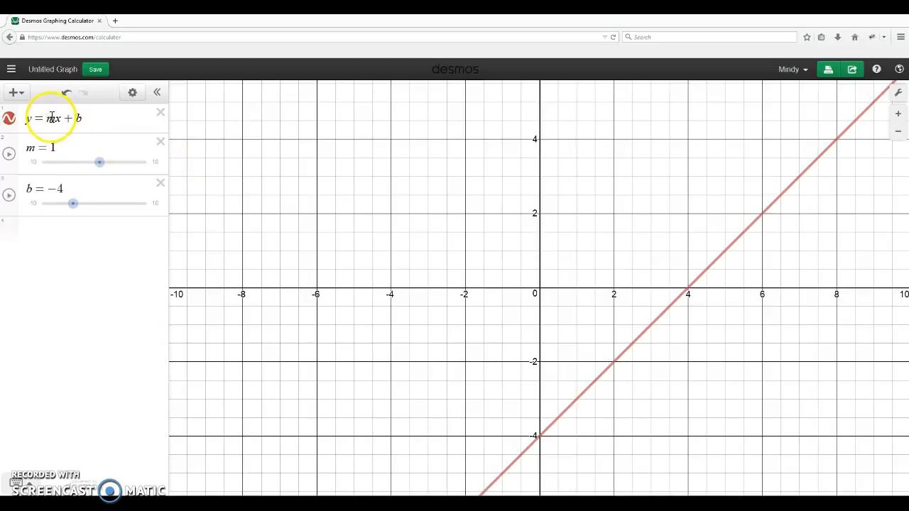
- Add a new expression above y = mx + b and enter y = 4x − 3 in it
left_click(16, 93)
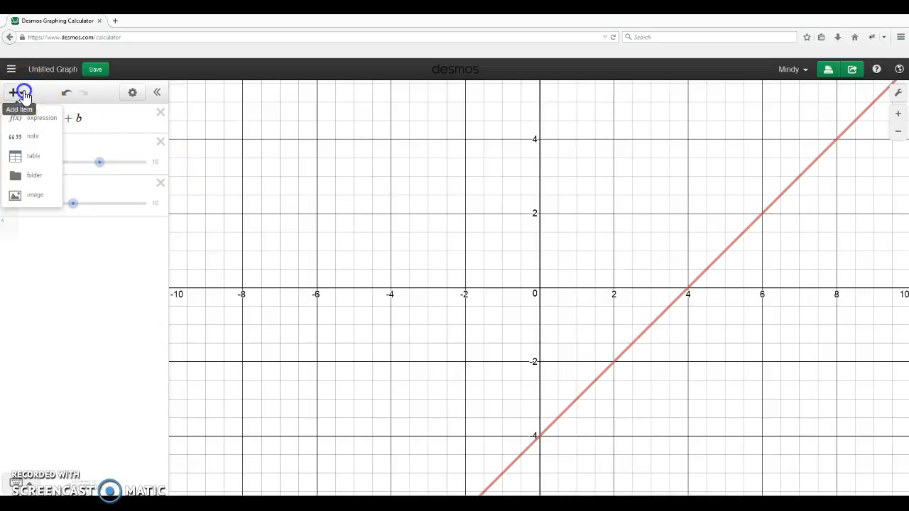
left_click(32, 119)
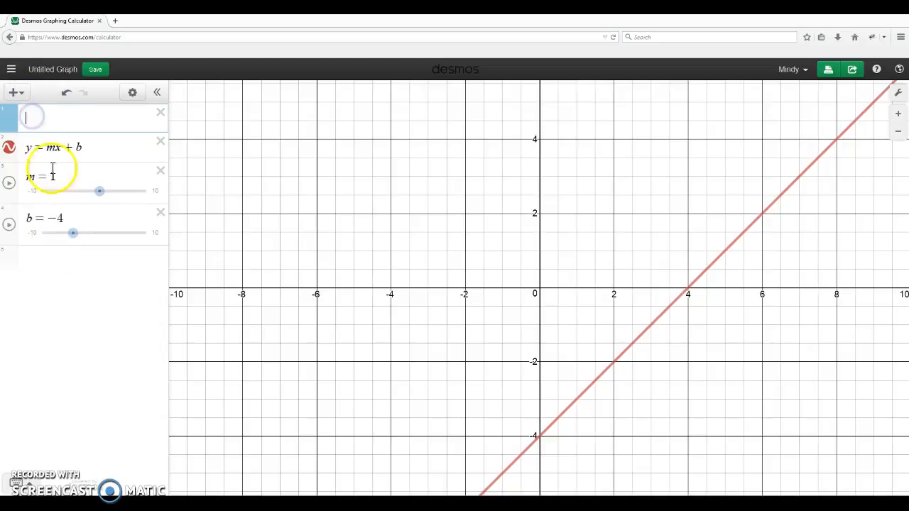
left_click(53, 119)
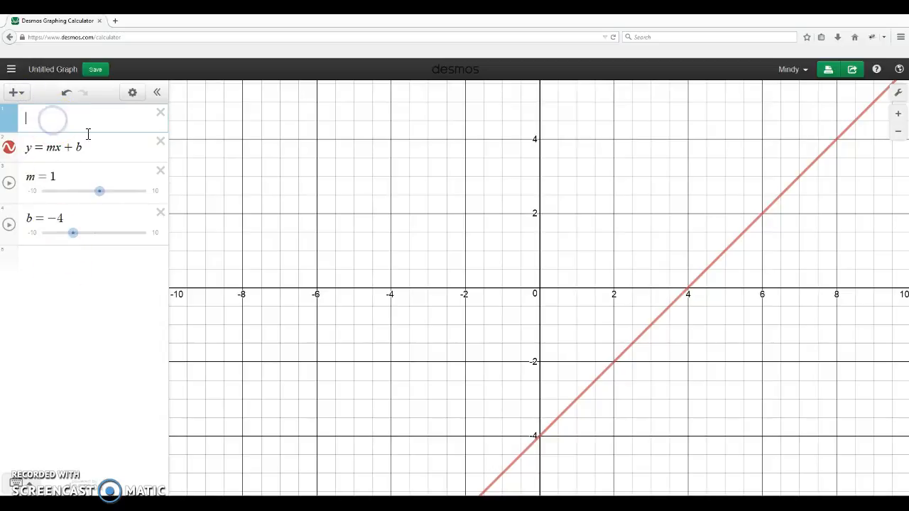
key("Return")
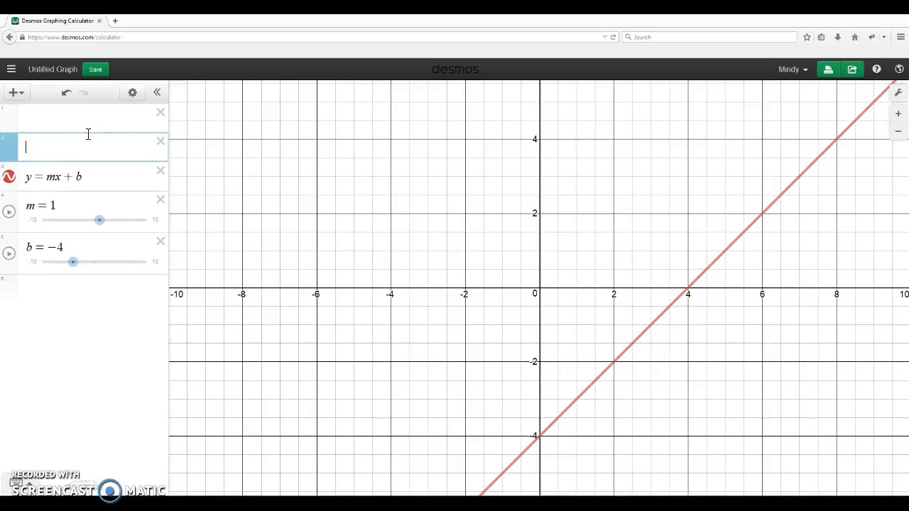
left_click(160, 141)
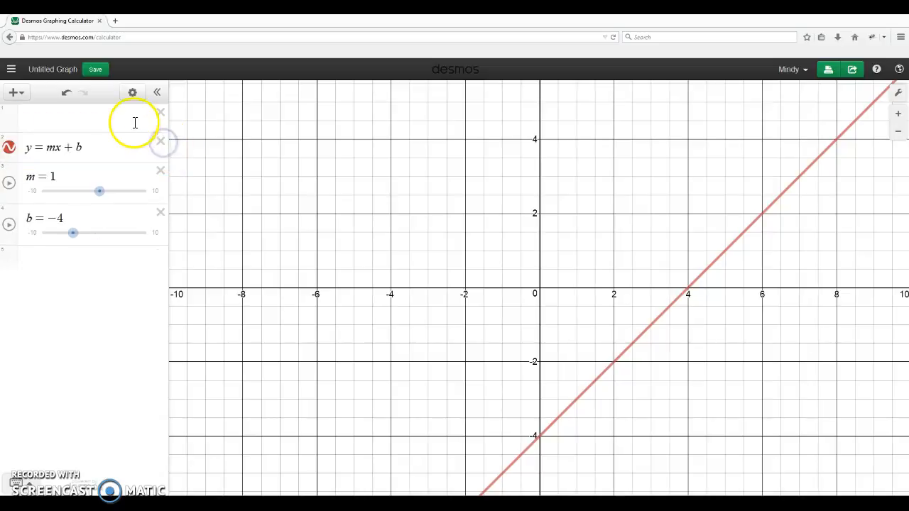
left_click(135, 123)
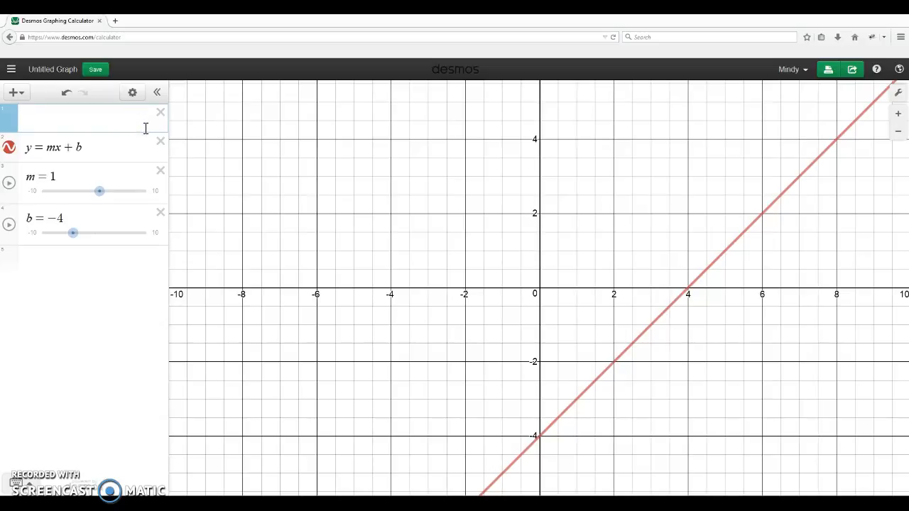
type("y=4x-")
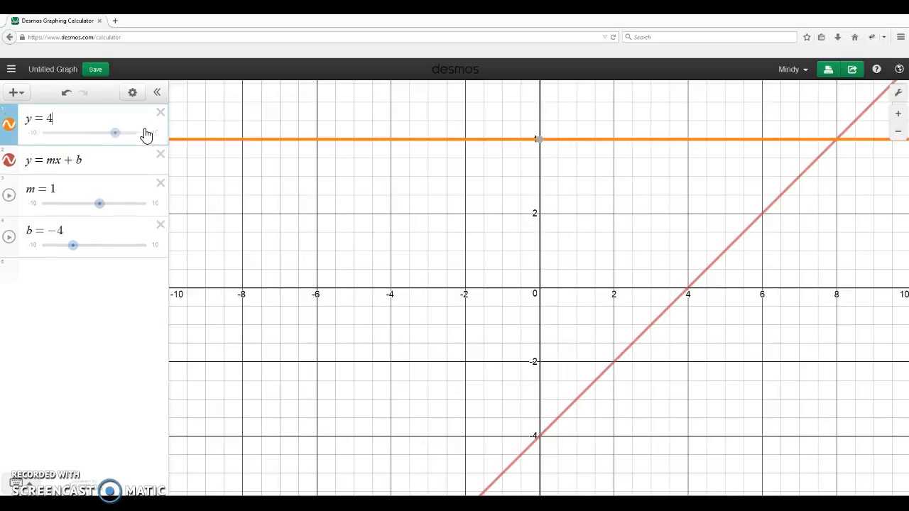
type("3")
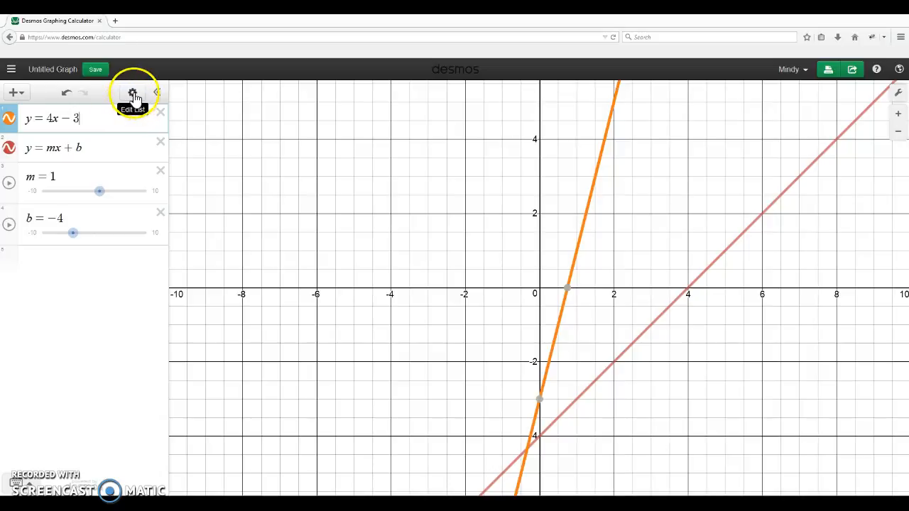
- Change the y = 4x − 3 line to a dashed style in green
left_click(133, 95)
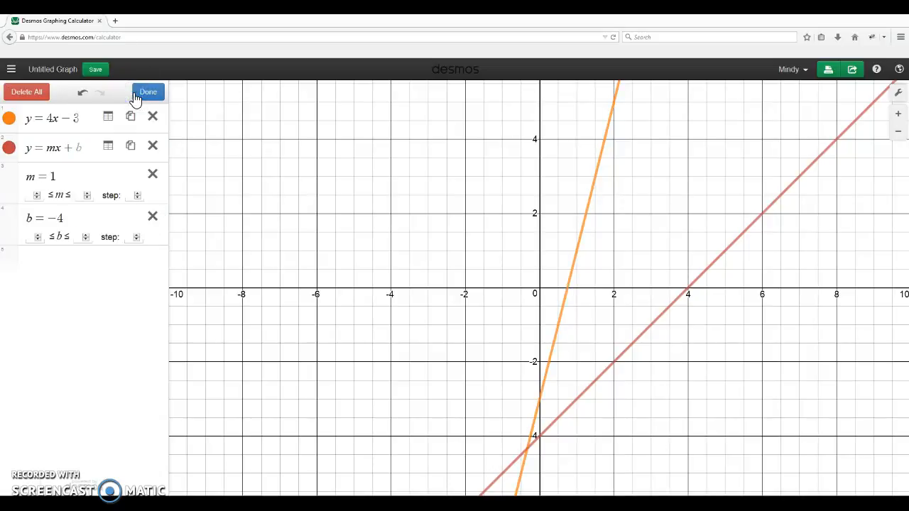
left_click(10, 121)
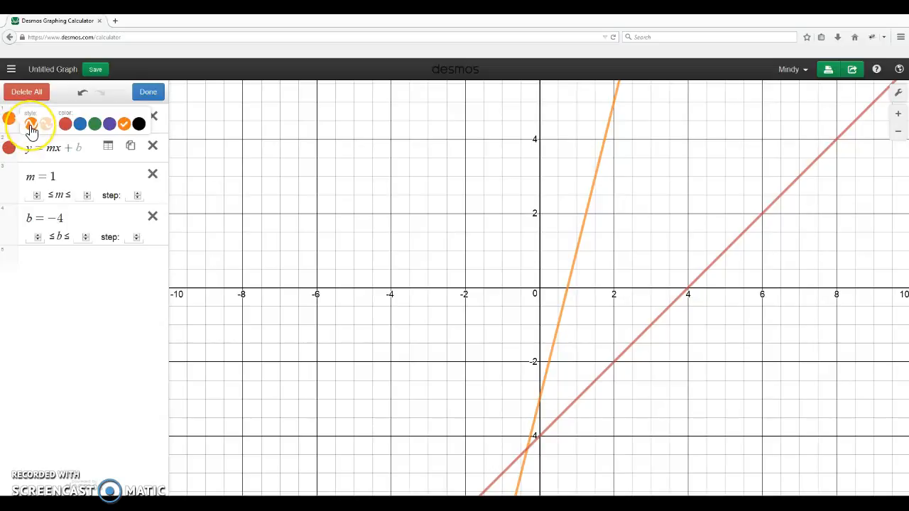
left_click(45, 125)
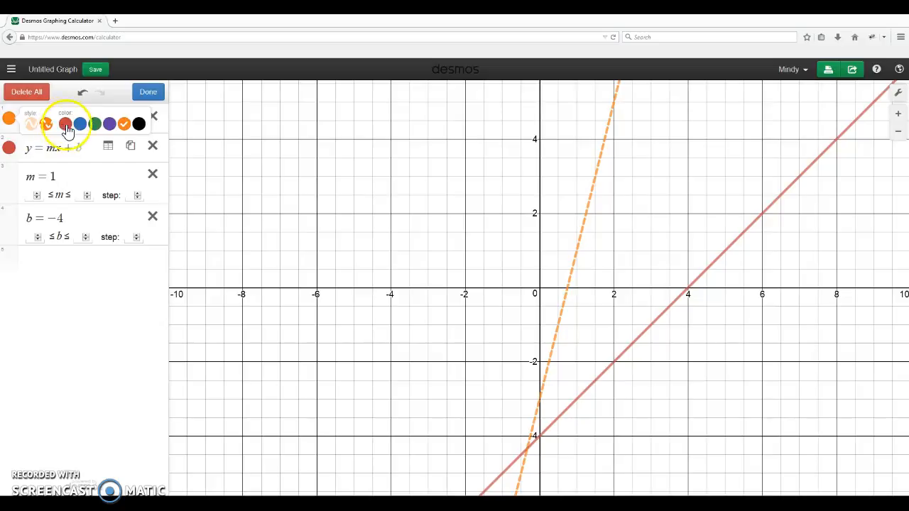
left_click(98, 125)
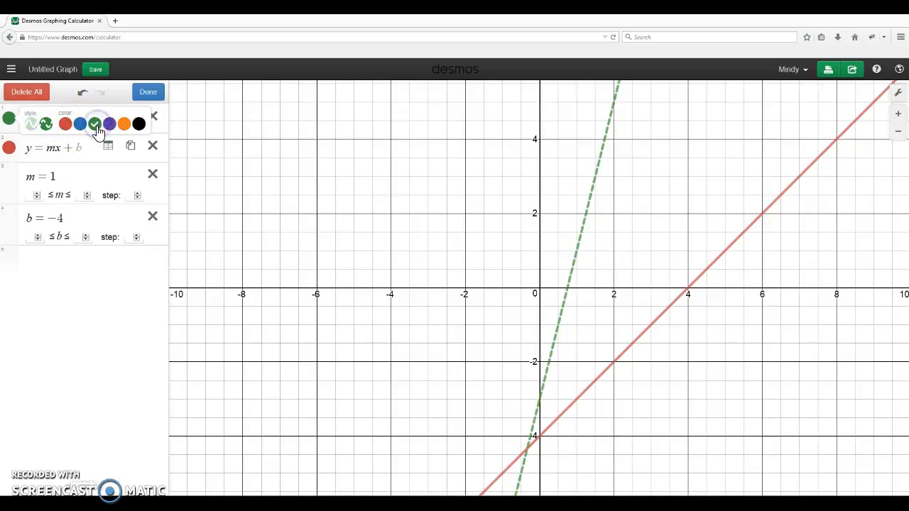
left_click(8, 121)
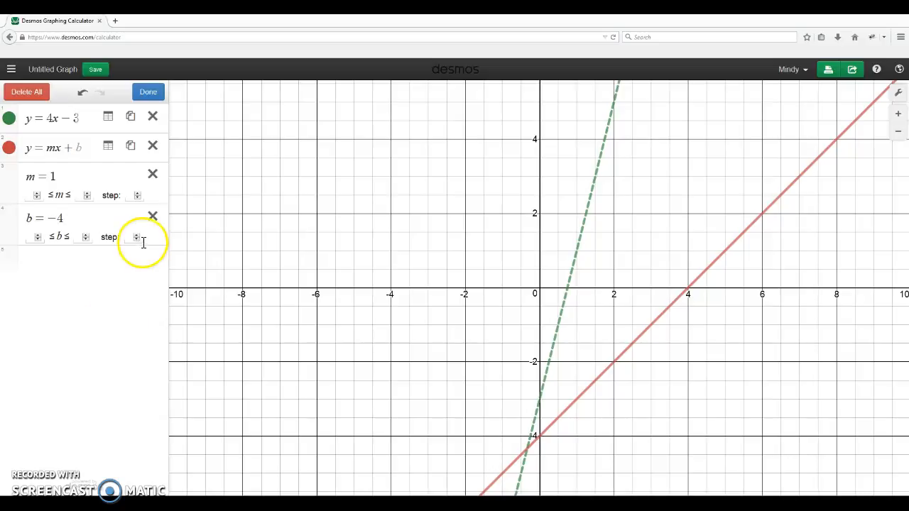
- Delete the equation y = mx + b together with its m and b sliders from the expression list
left_click(153, 146)
left_click(153, 146)
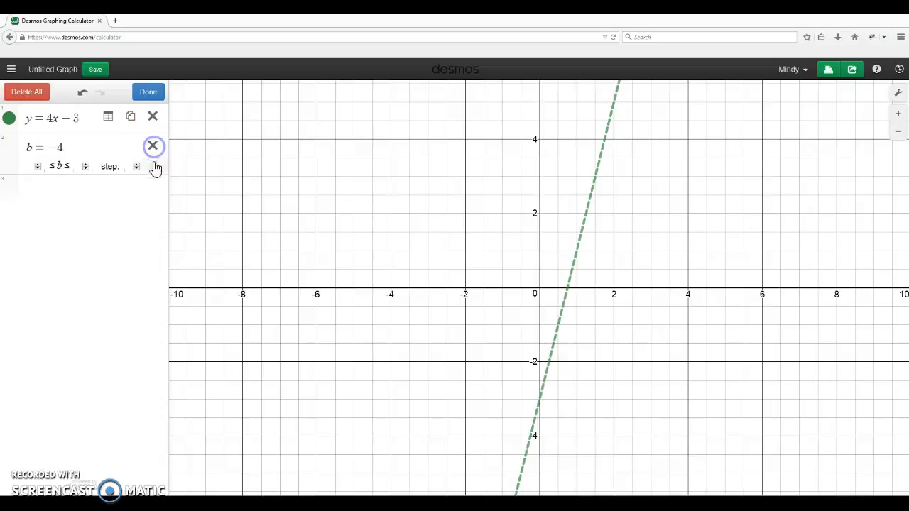
left_click(153, 146)
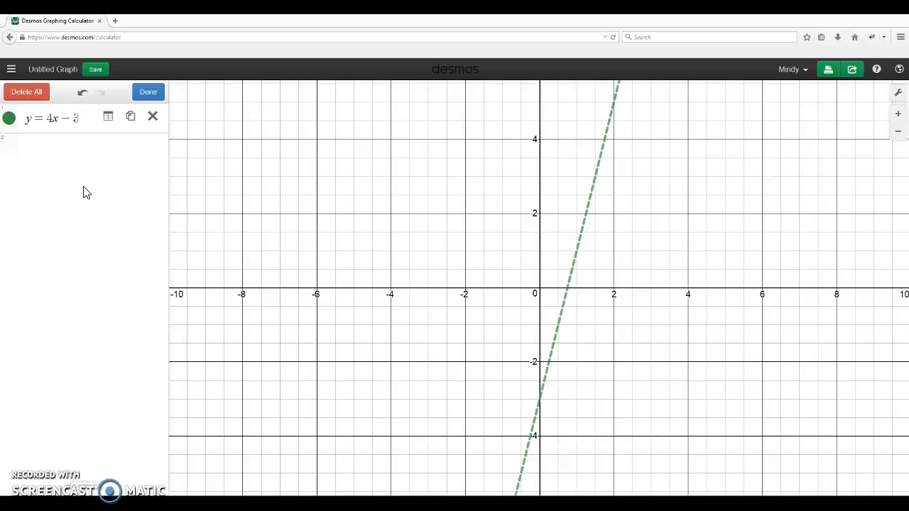
left_click(147, 92)
- Duplicate the expression y = 4x − 3 and convert the copy to a table
left_click(133, 96)
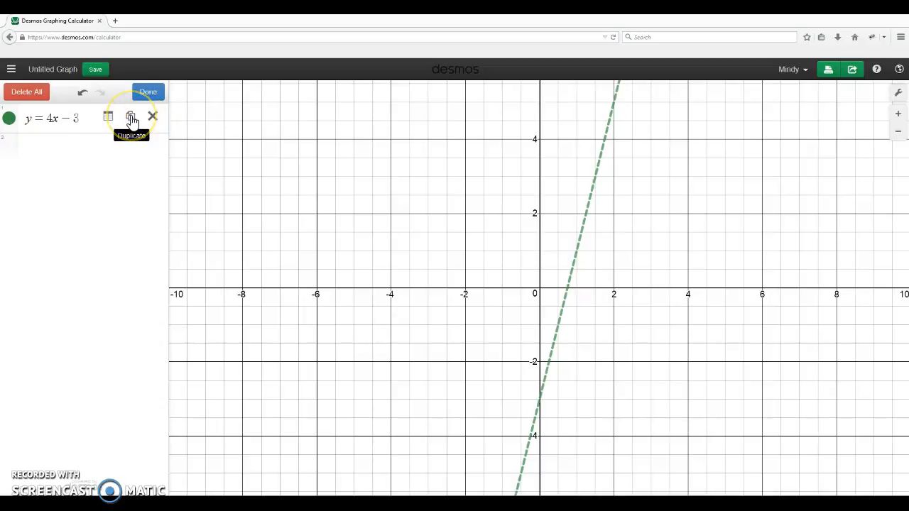
left_click(132, 118)
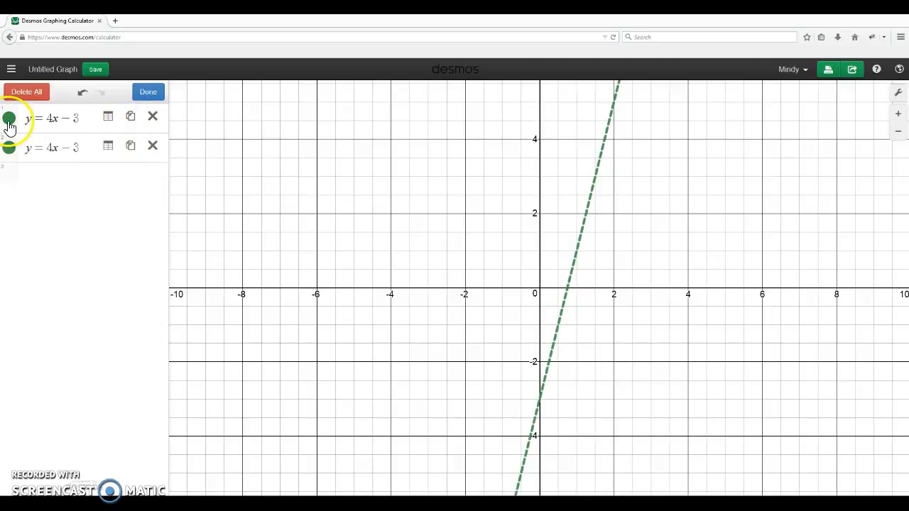
left_click(107, 148)
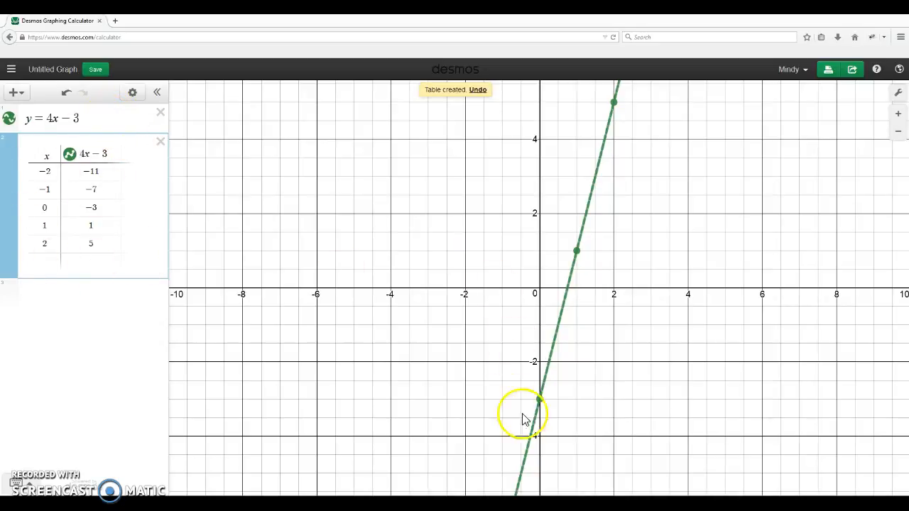
- Show coordinate labels on the graph for the table points (0, −3), (1, 1) and (−2, −11)
left_click(539, 400)
left_click(576, 250)
left_click(122, 255)
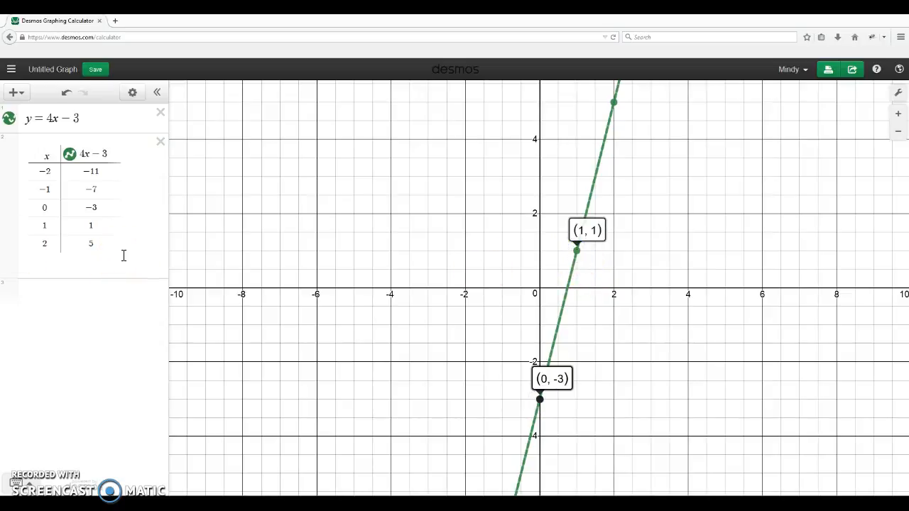
left_click(899, 134)
left_click(899, 134)
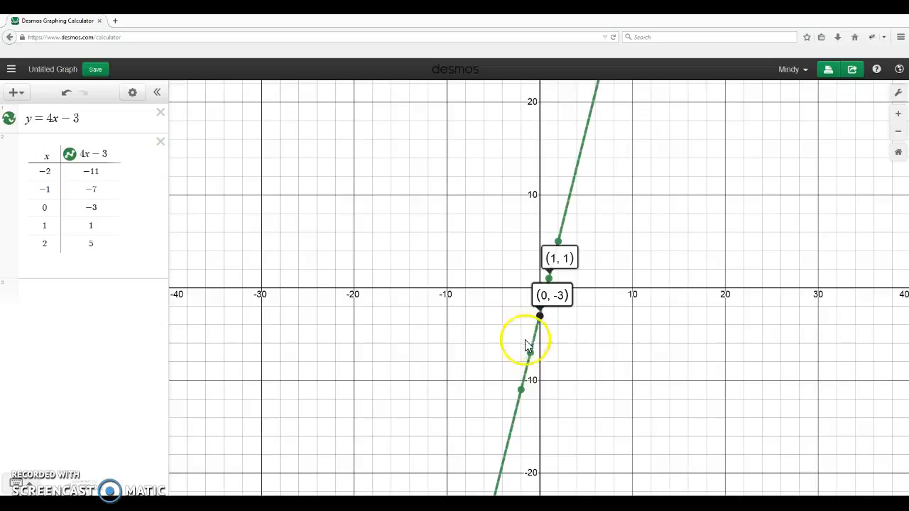
left_click(522, 390)
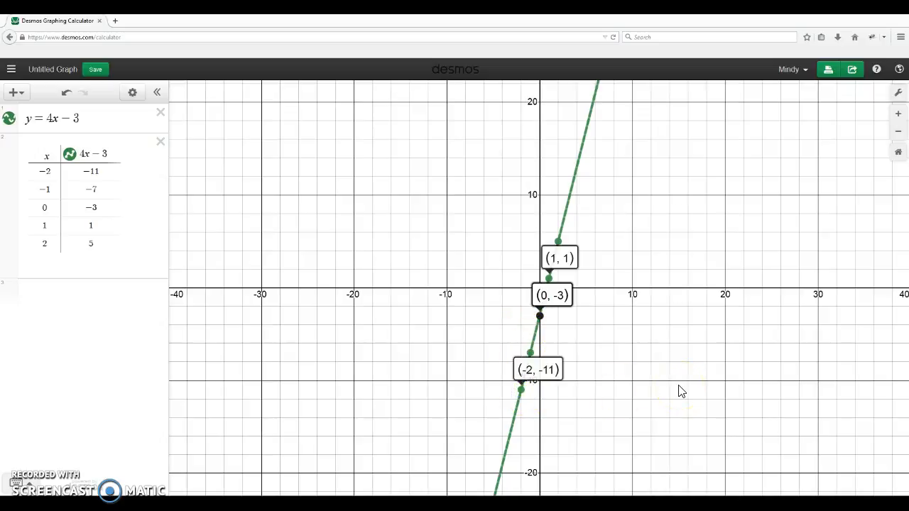
- Show the coordinate label for the table point (2, 5) on the line
left_click(898, 135)
left_click(898, 135)
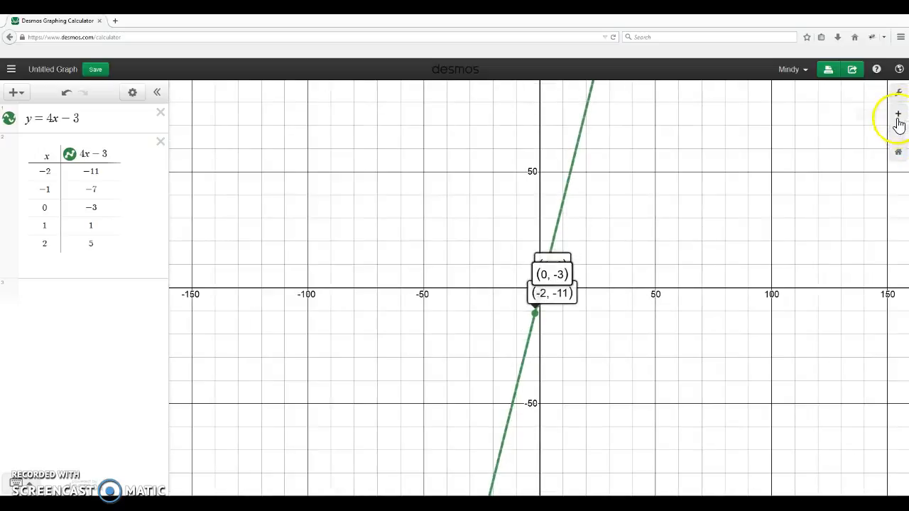
left_click(899, 115)
left_click(899, 116)
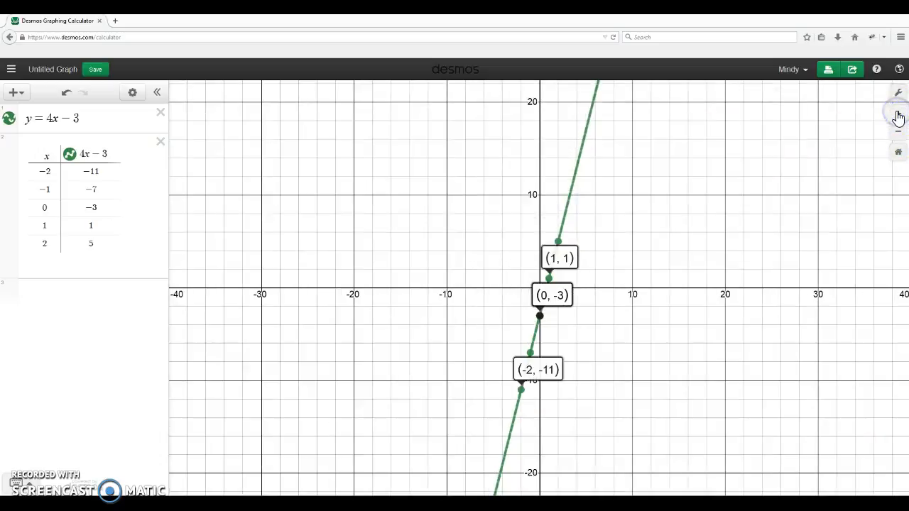
left_click(899, 116)
left_click(577, 195)
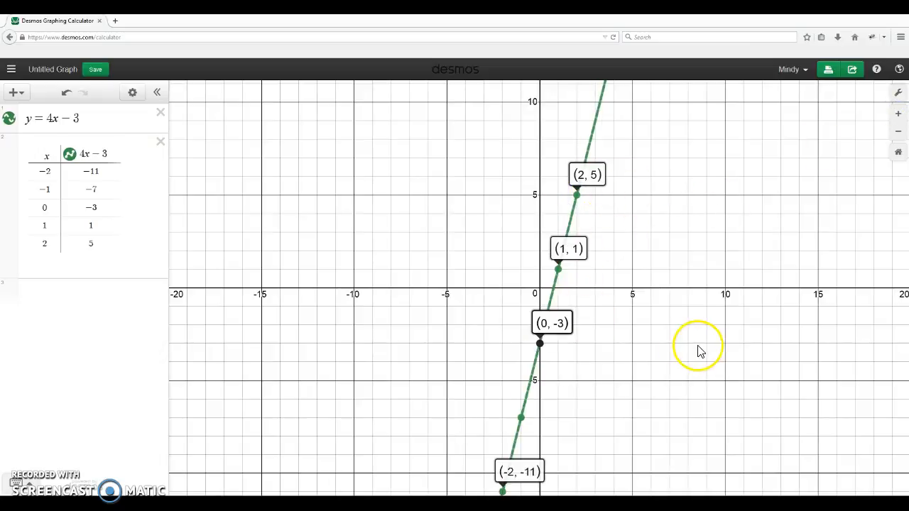
- Show the coordinate label for the table point (−1, −7) and restore the default graph view
left_click(523, 419)
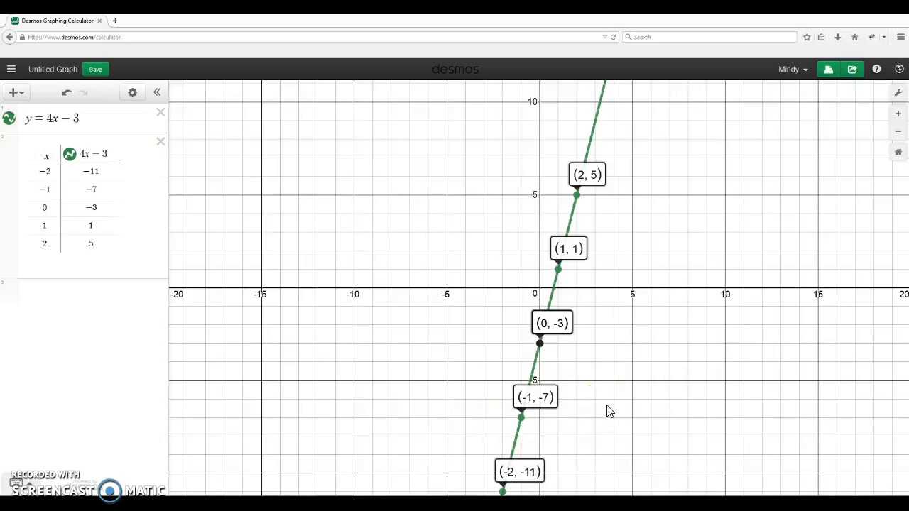
left_click(899, 152)
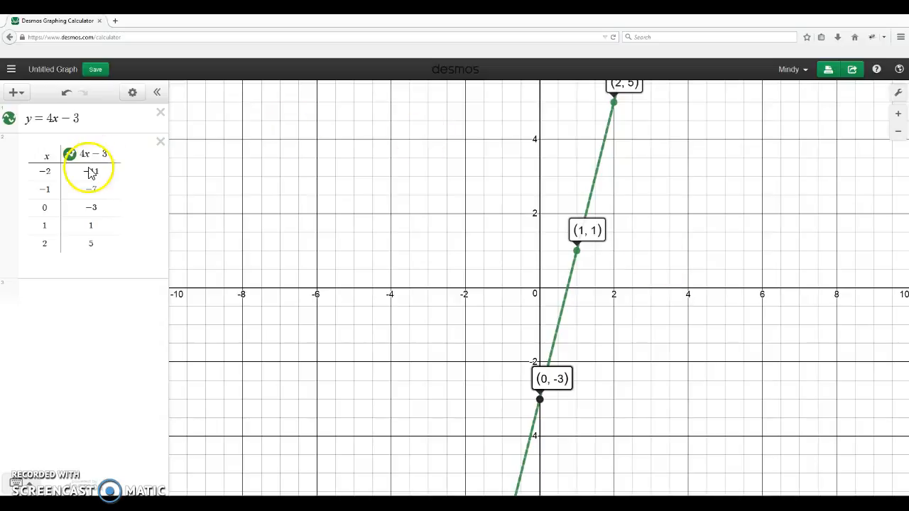
- Try to restrict the line y = 4x − 3 to the domain {−3 ≤ x ≤ 3}
left_click(111, 119)
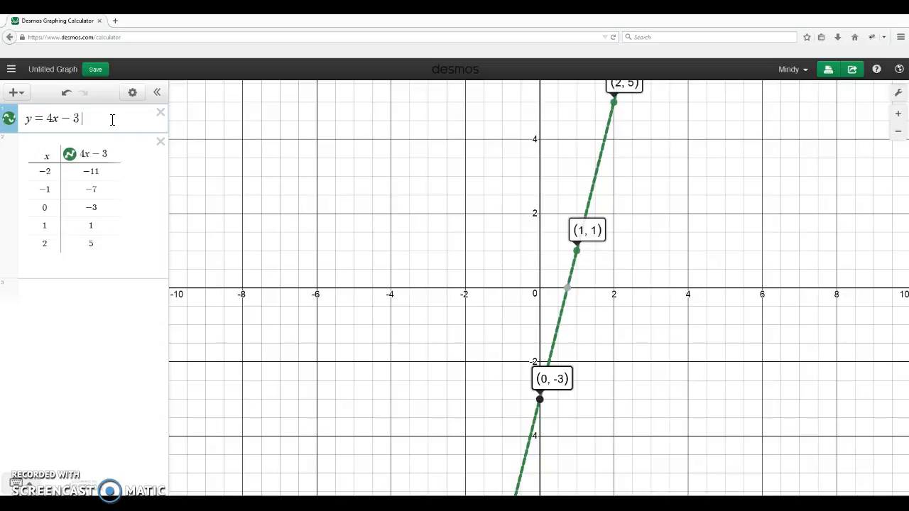
type("{")
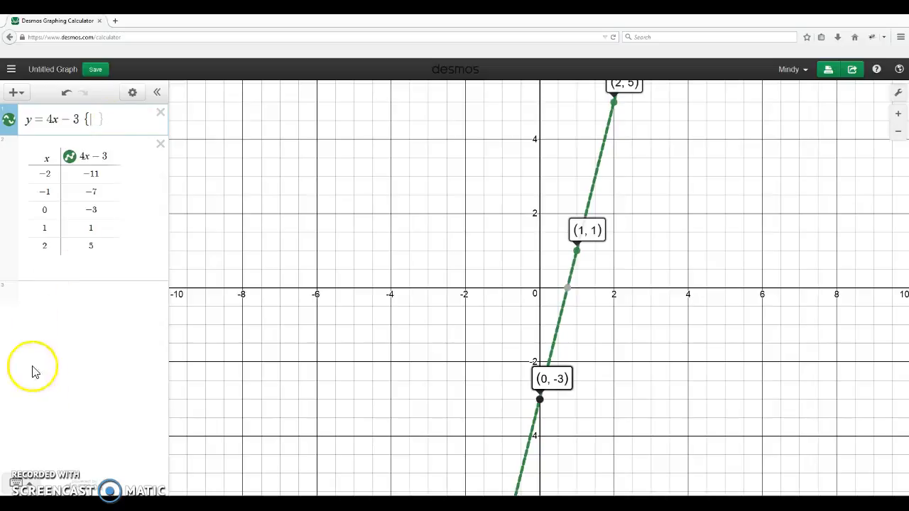
left_click(17, 483)
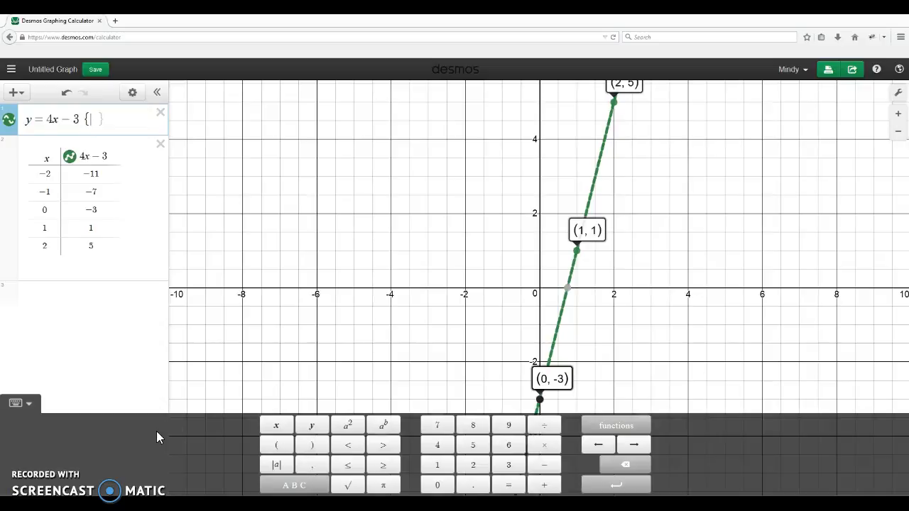
type("-3")
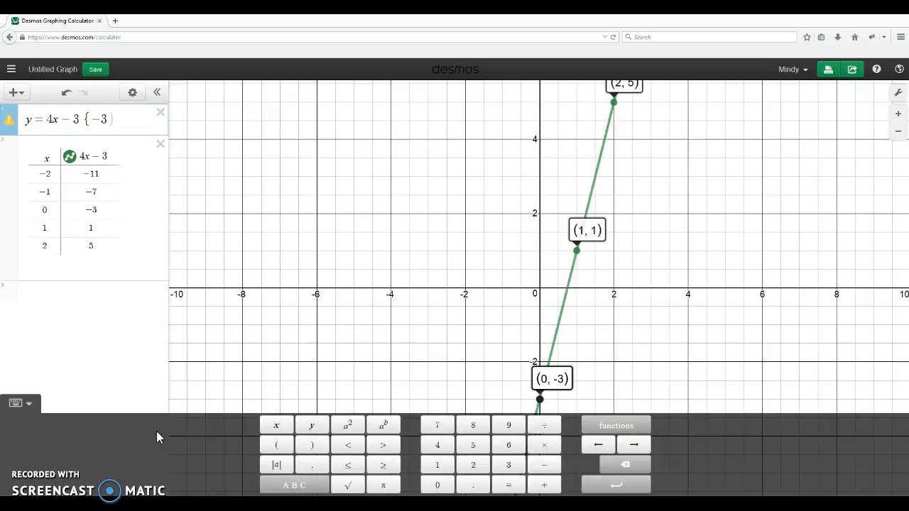
left_click(352, 467)
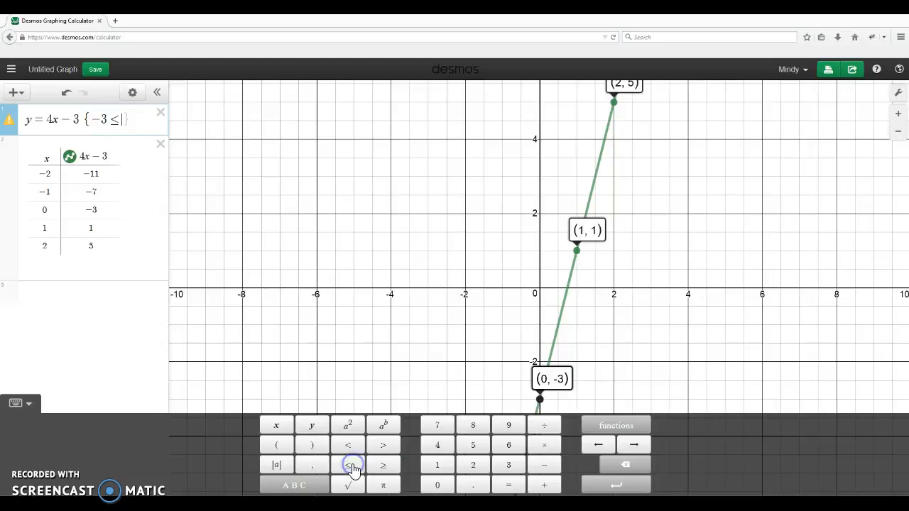
type("x")
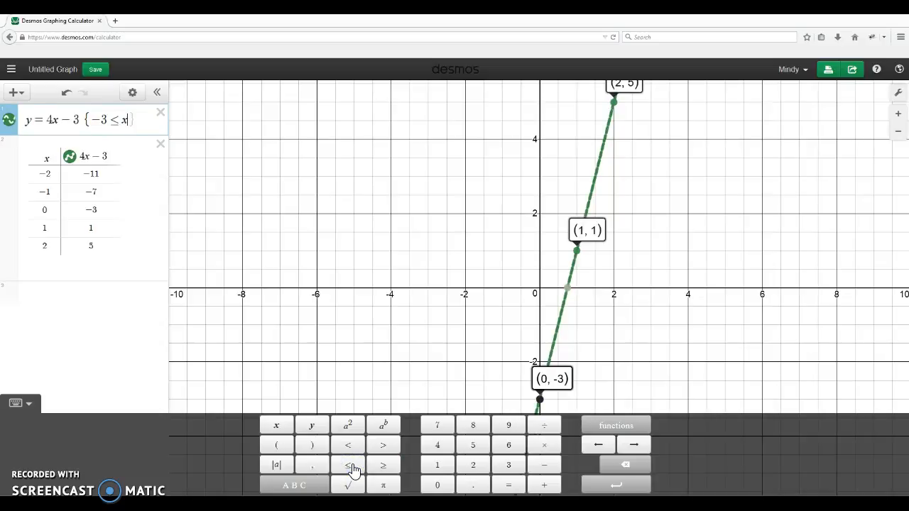
left_click(353, 467)
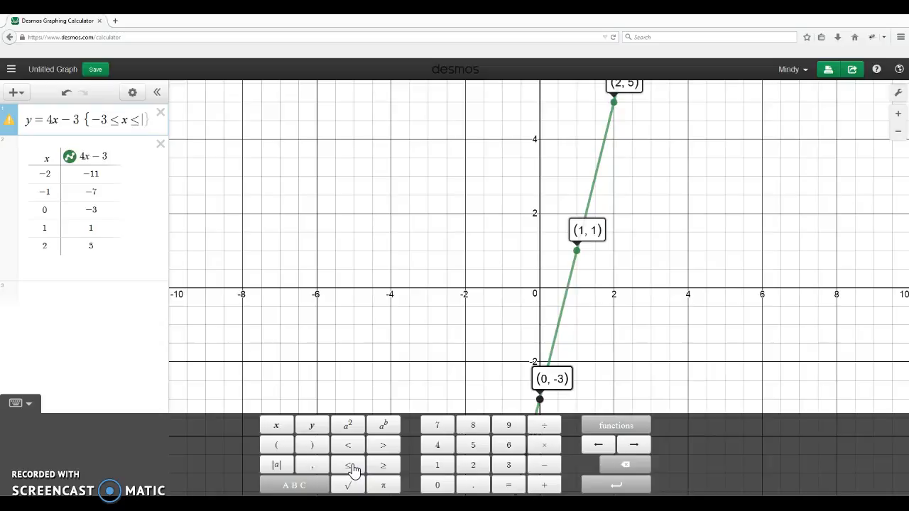
type("3")
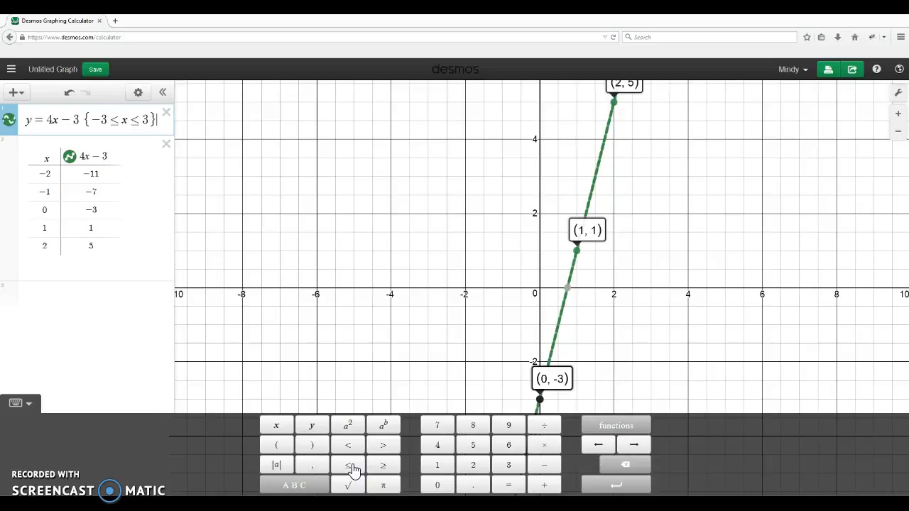
key("Return")
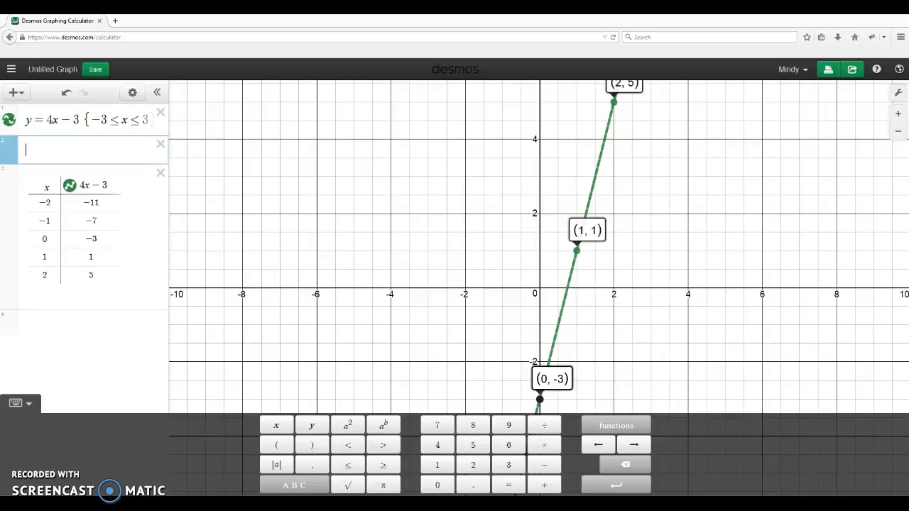
left_click(898, 132)
left_click(898, 132)
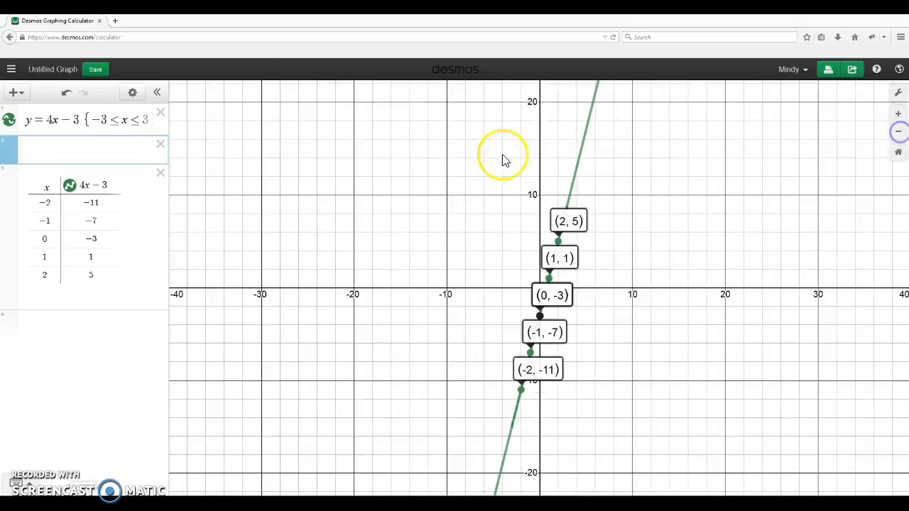
- Delete the domain-restricted equation and the table of values from the expression list
left_click(160, 114)
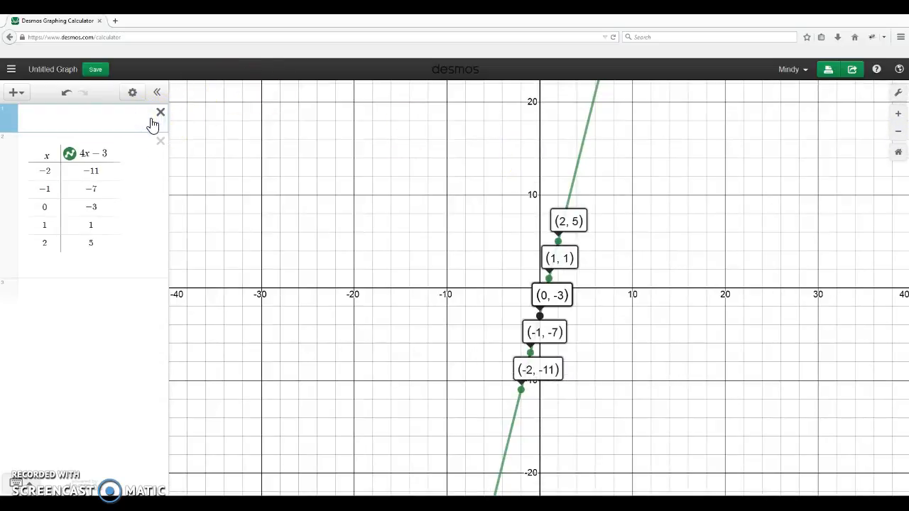
left_click(161, 142)
- Graph the line segment y = 4x − 3 {−3 < x < 3} and fit both of its endpoints in view
left_click(122, 120)
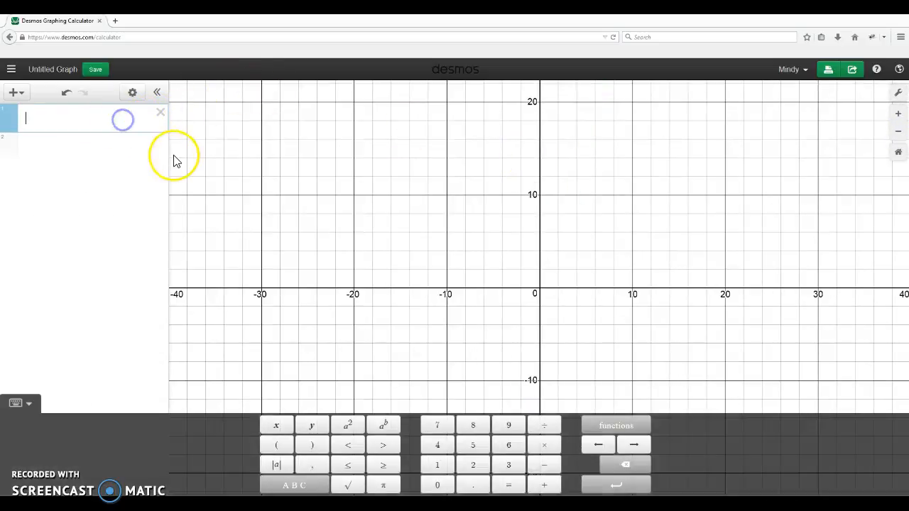
type("y =")
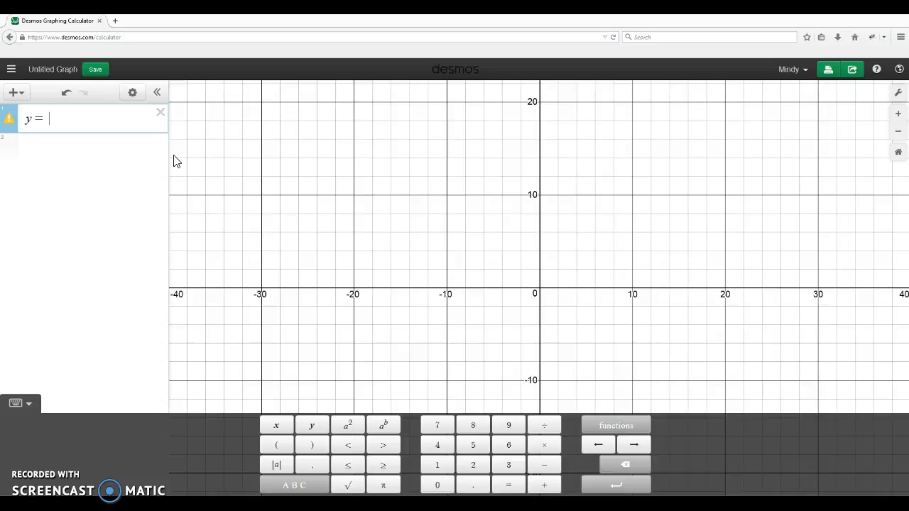
type("4x-3")
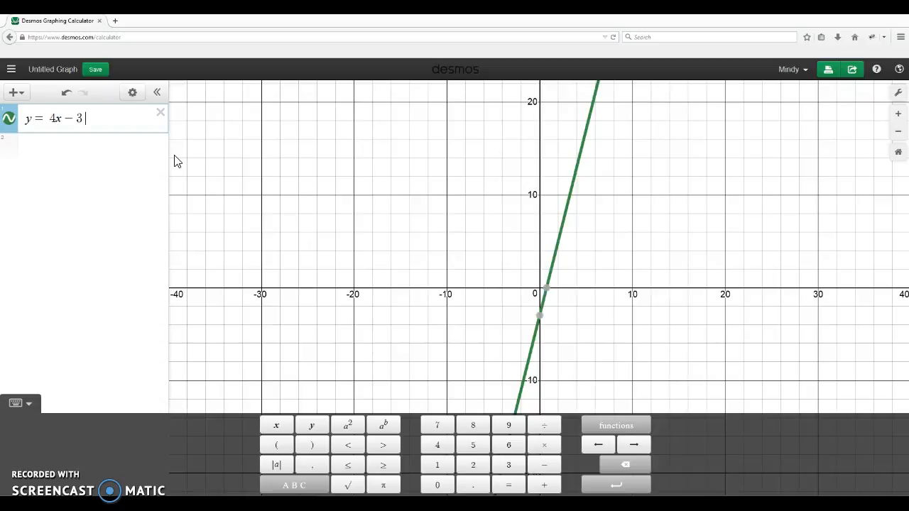
type("{")
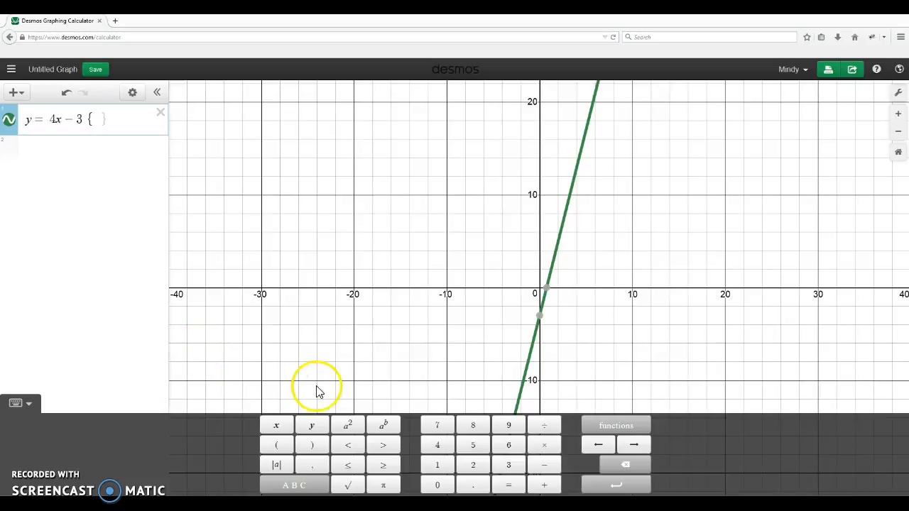
type("-3")
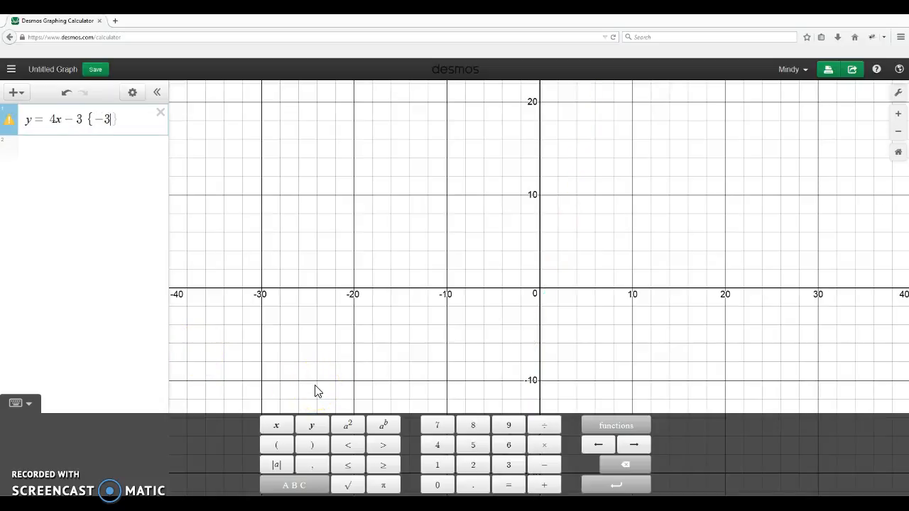
left_click(353, 447)
type("x")
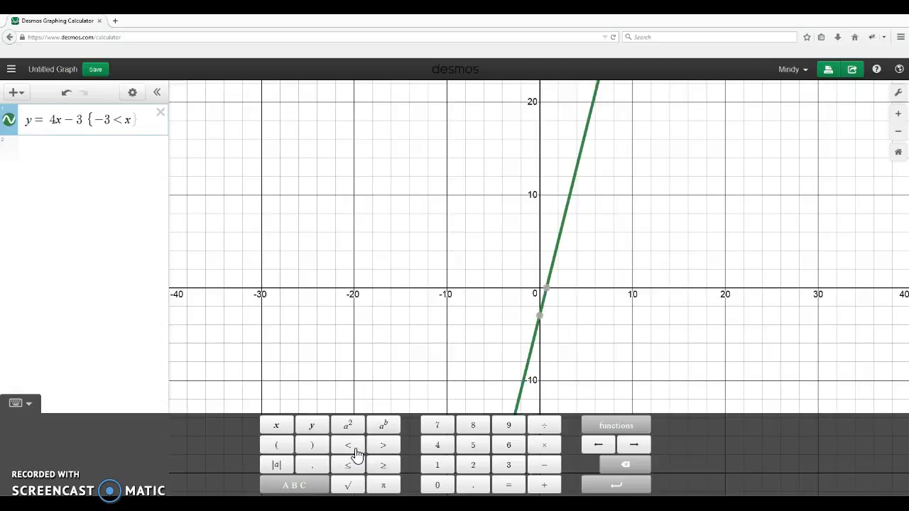
left_click(356, 450)
type("3")
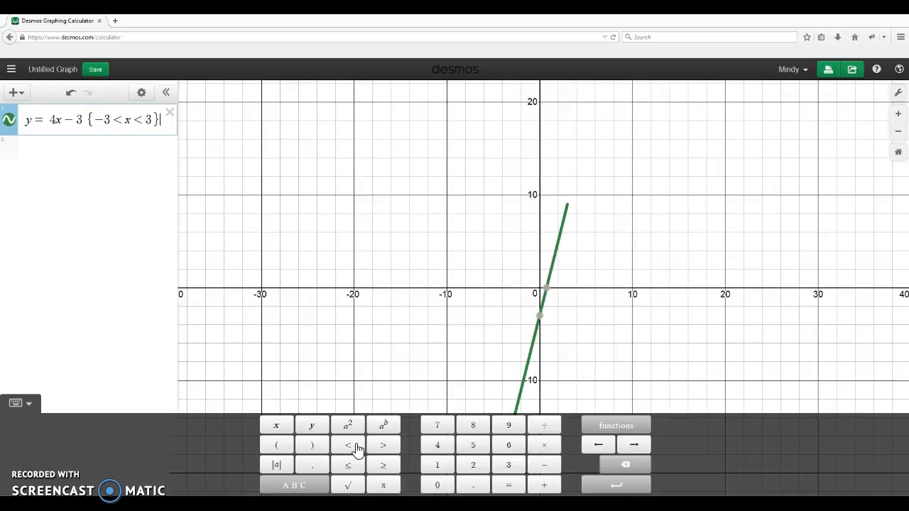
left_click(623, 315)
scroll(645, 284, "down", 2)
scroll(646, 284, "down", 1)
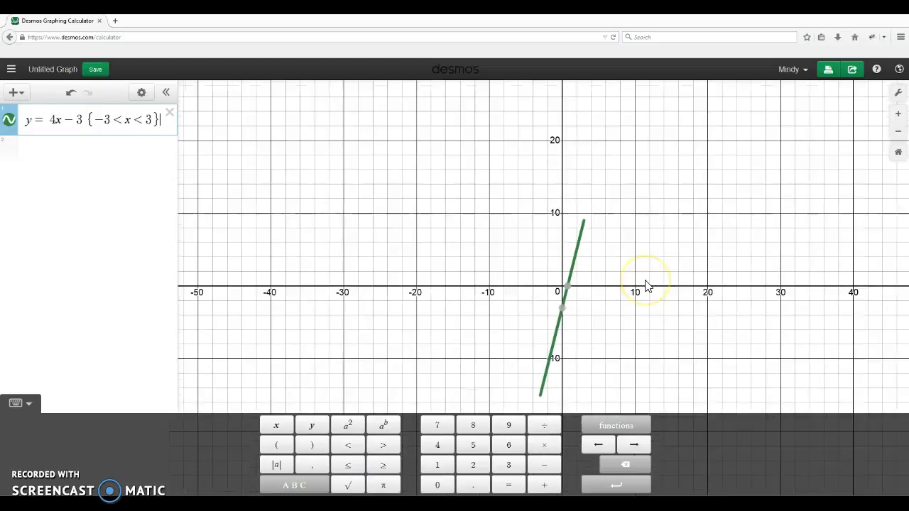
scroll(646, 284, "down", 1)
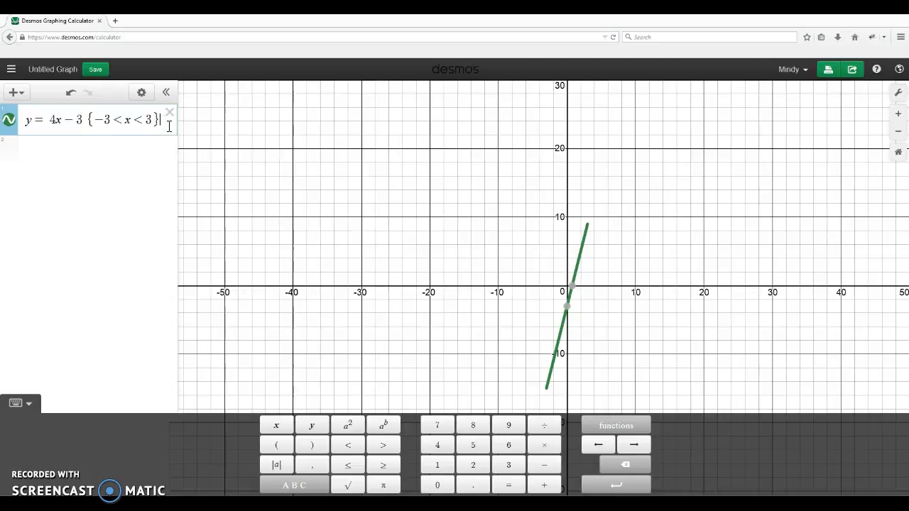
- Graph y = sin(x + 3) as a second expression, using the sine from the built-in functions
key("Return")
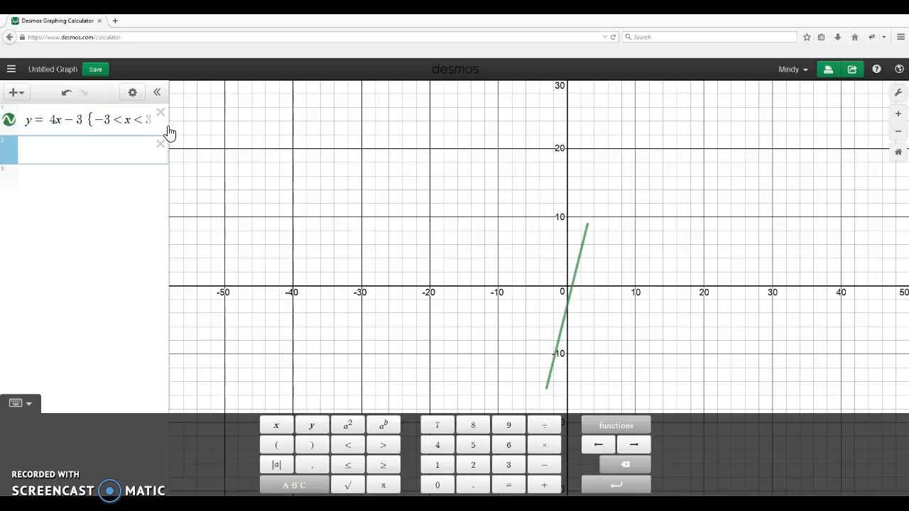
left_click(620, 427)
left_click(567, 273)
left_click(559, 304)
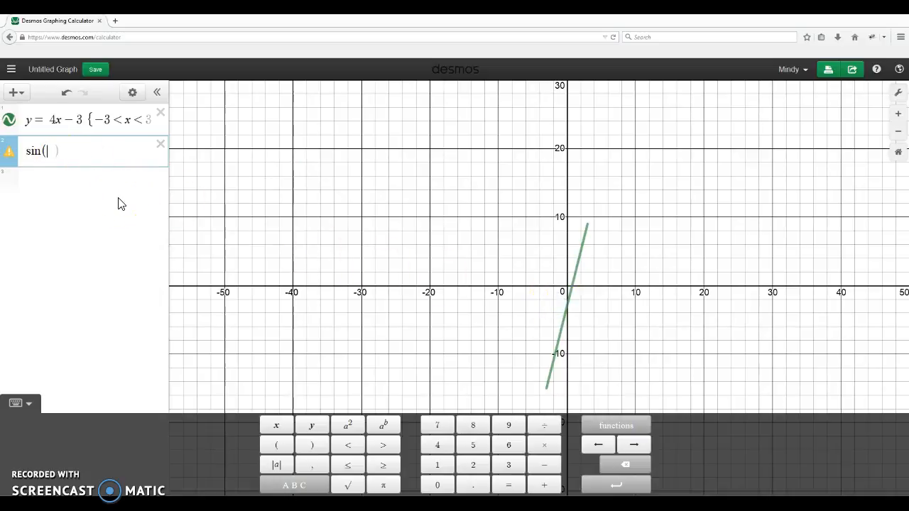
type("x + ")
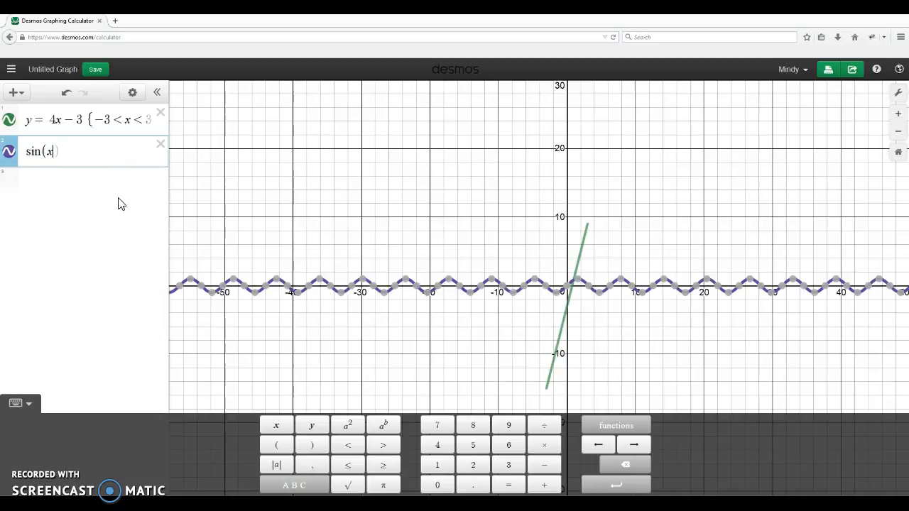
type("3")
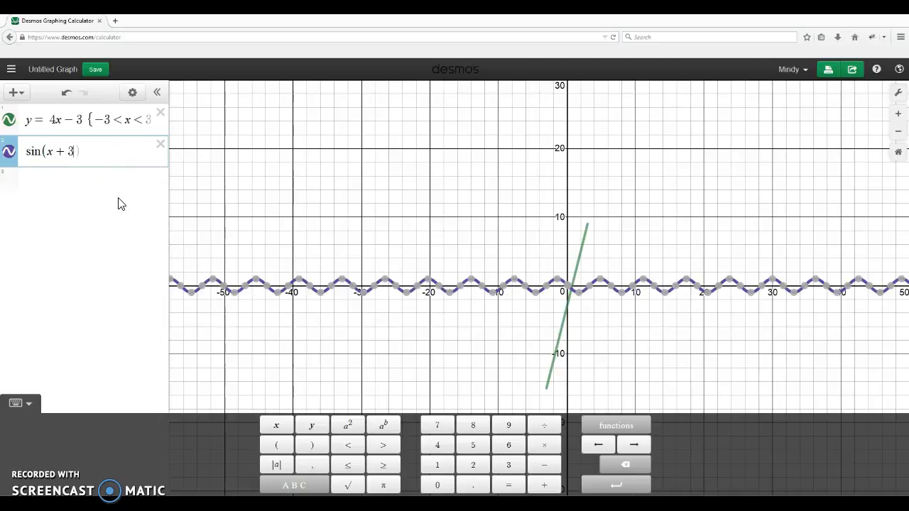
type(")")
left_click(27, 152)
type("y=")
- Change the sine equation to the inequality y > sin(x + 3) and hide the on-screen keypad
left_click(57, 230)
left_click(48, 213)
left_click(15, 206)
left_click(43, 154)
double_click(43, 154)
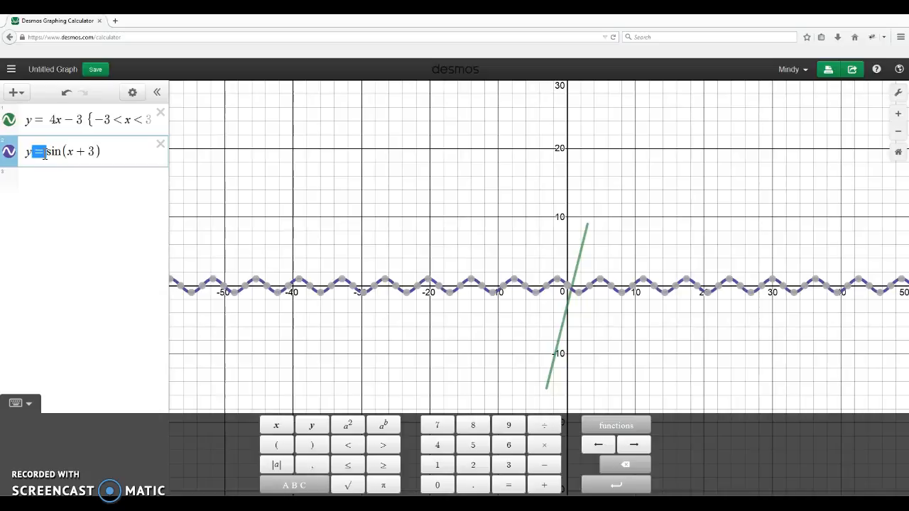
type(">")
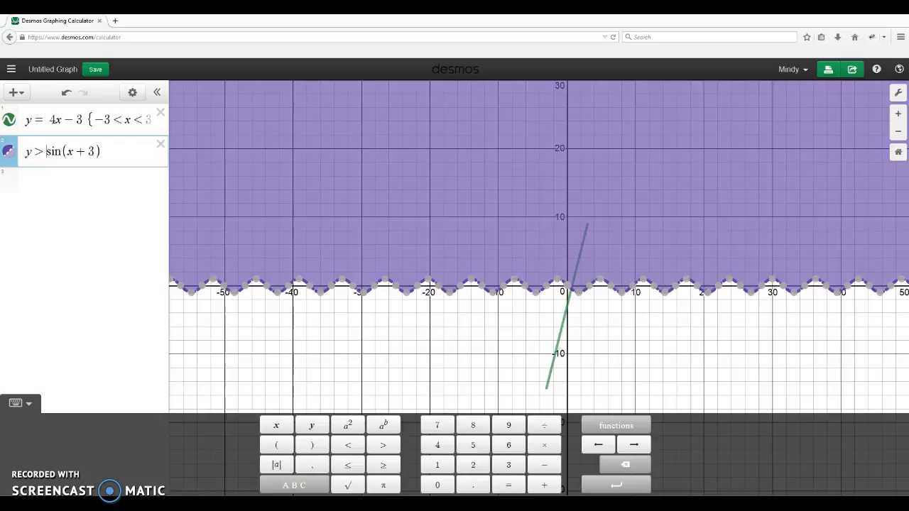
left_click(29, 403)
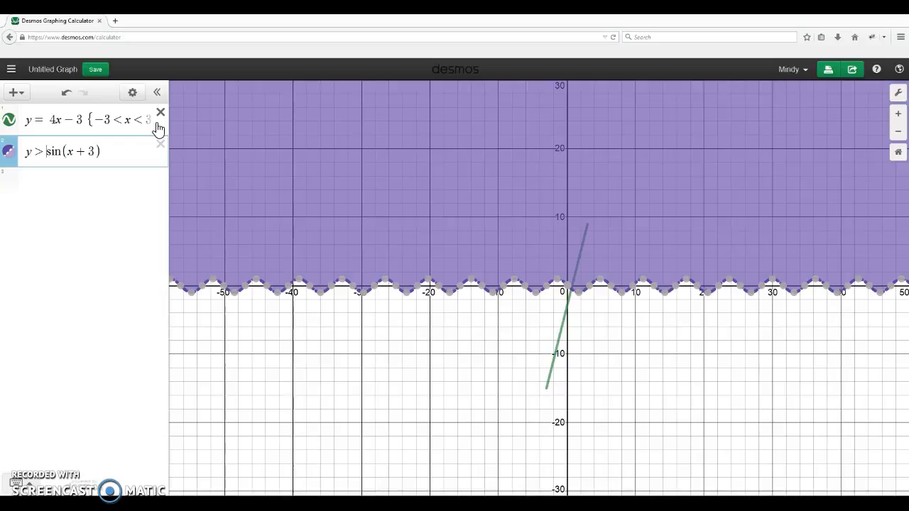
left_click(51, 261)
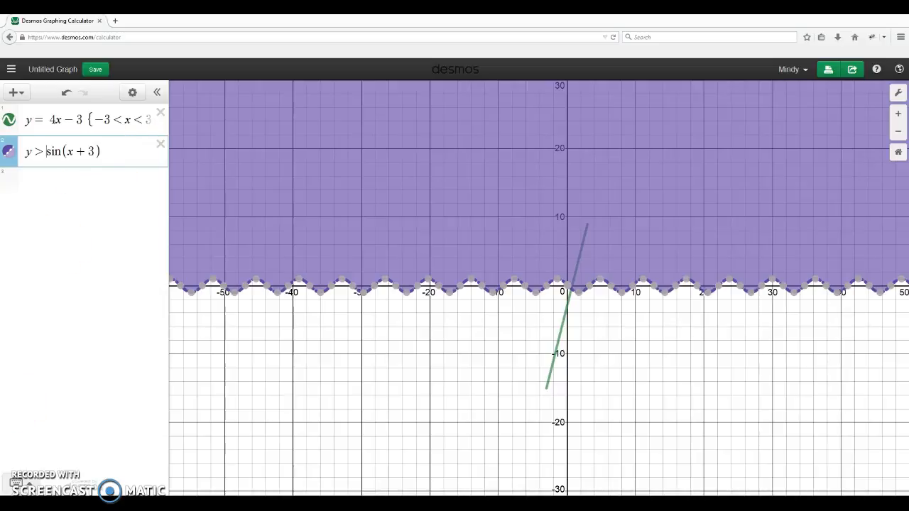